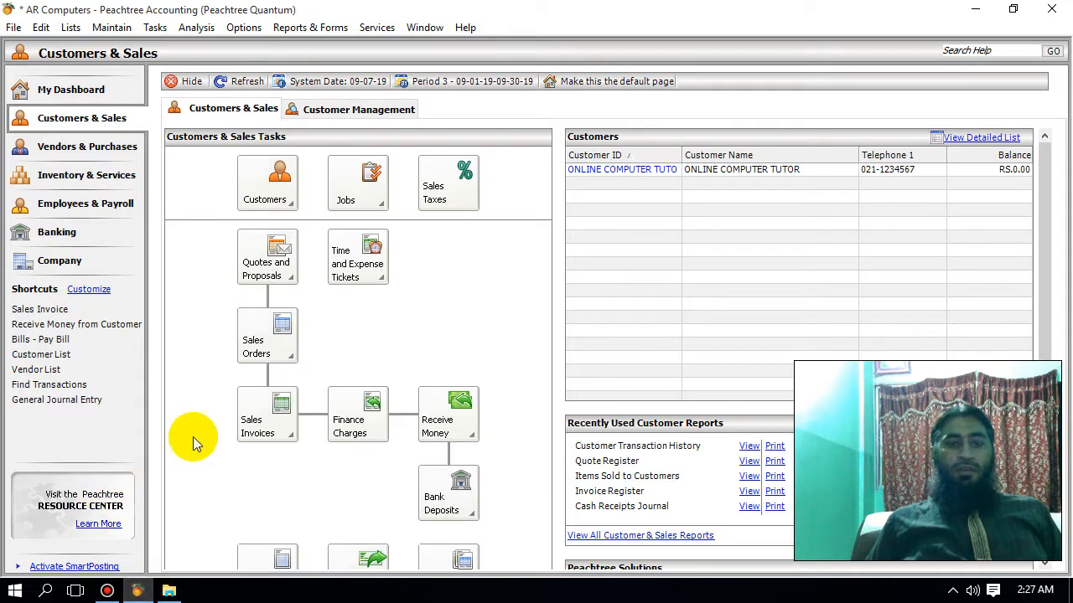
- Start a new sales invoice for the customer ONLINE COMPUTER TUTOR with invoice number 6
click(260, 432)
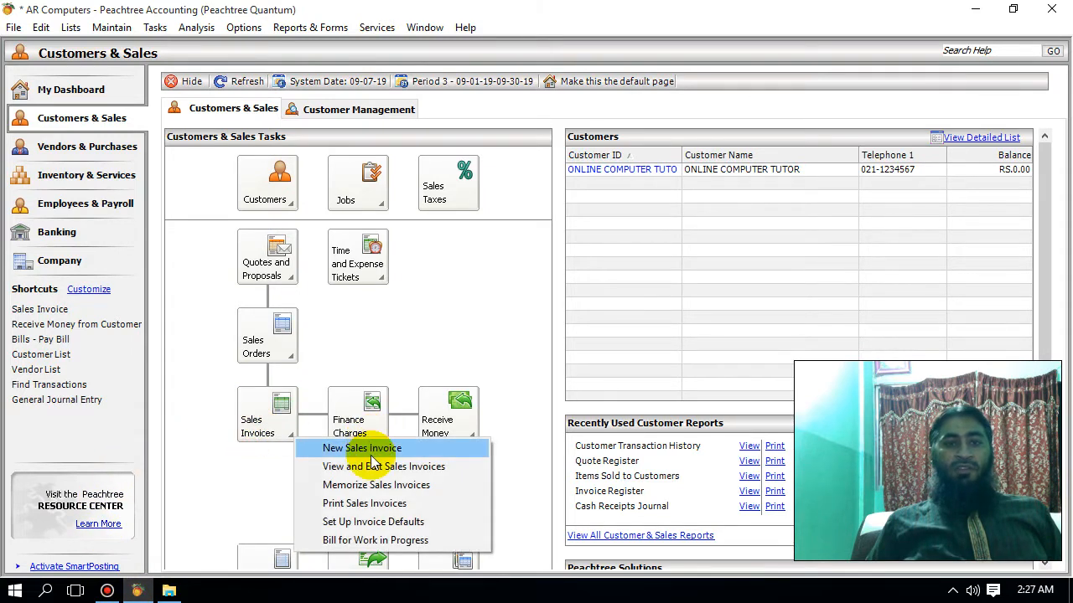
click(374, 448)
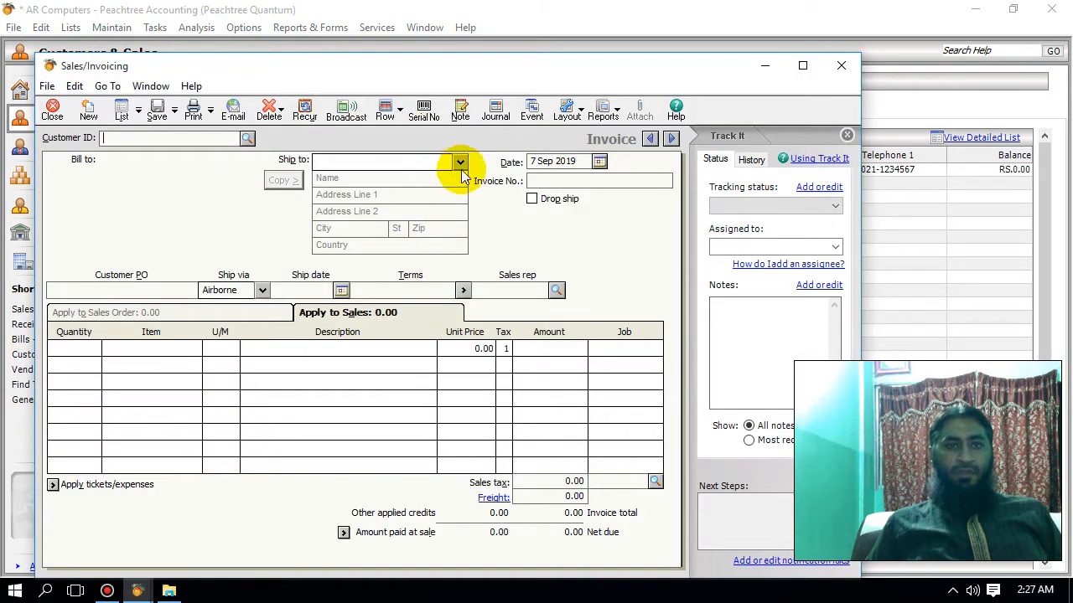
click(248, 141)
click(212, 157)
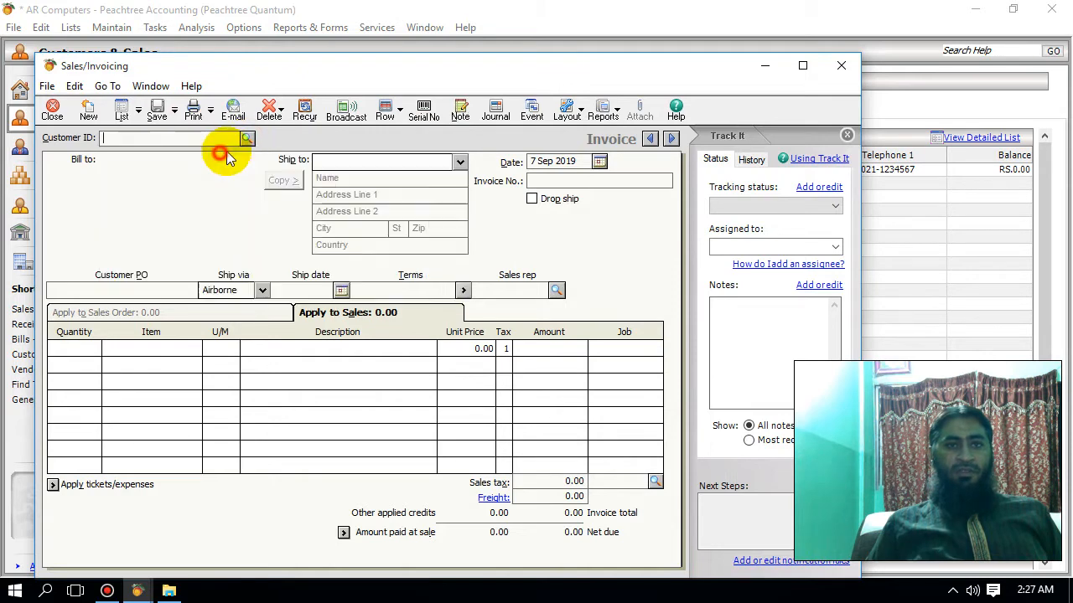
click(554, 182)
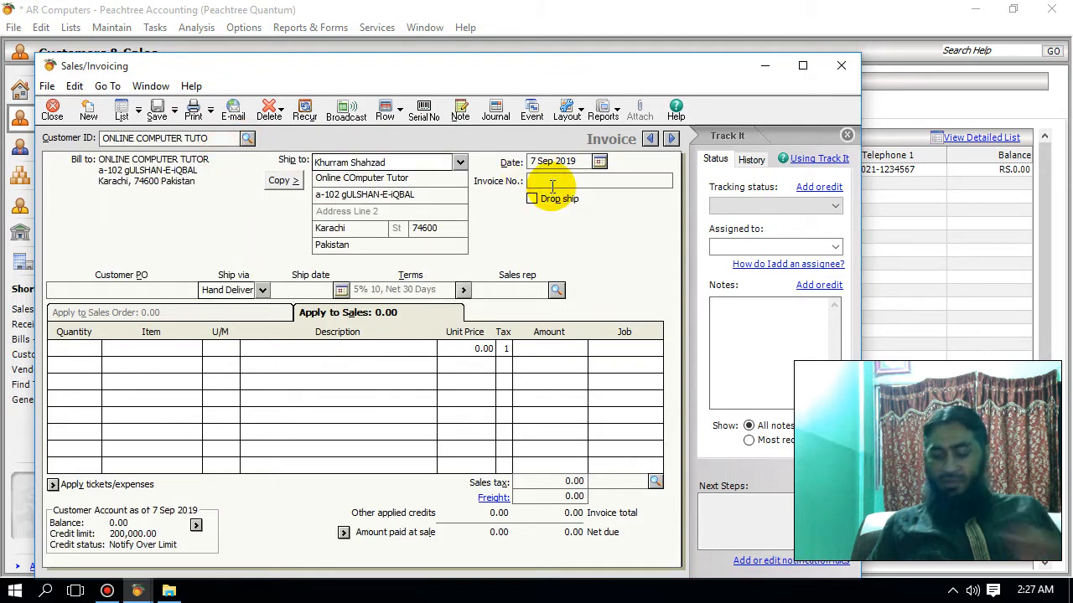
text(6)
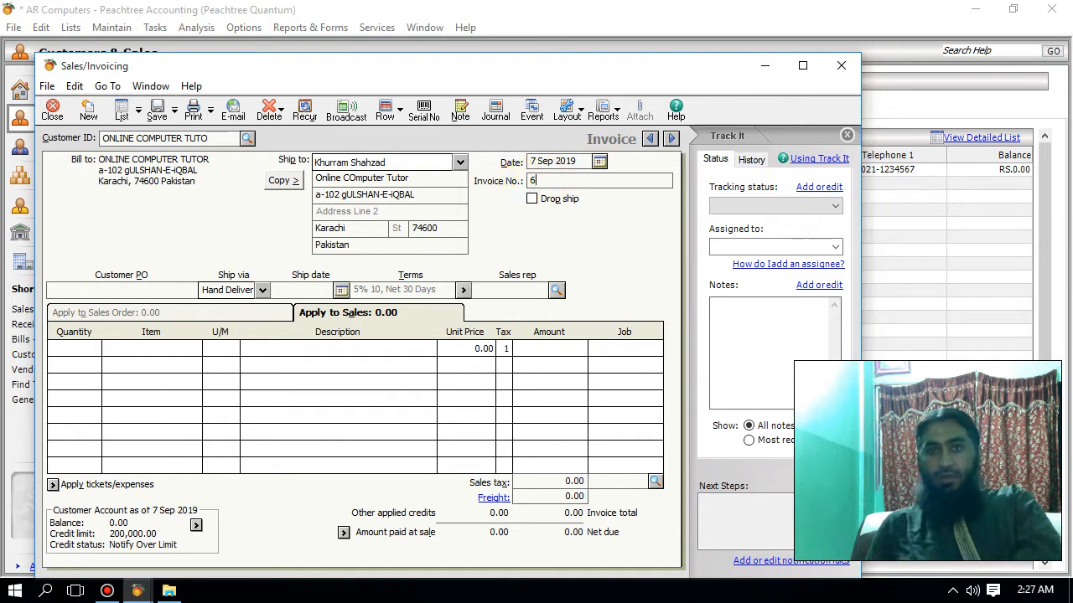
- Set the invoice date to 7 Jul 2019
click(599, 162)
click(540, 203)
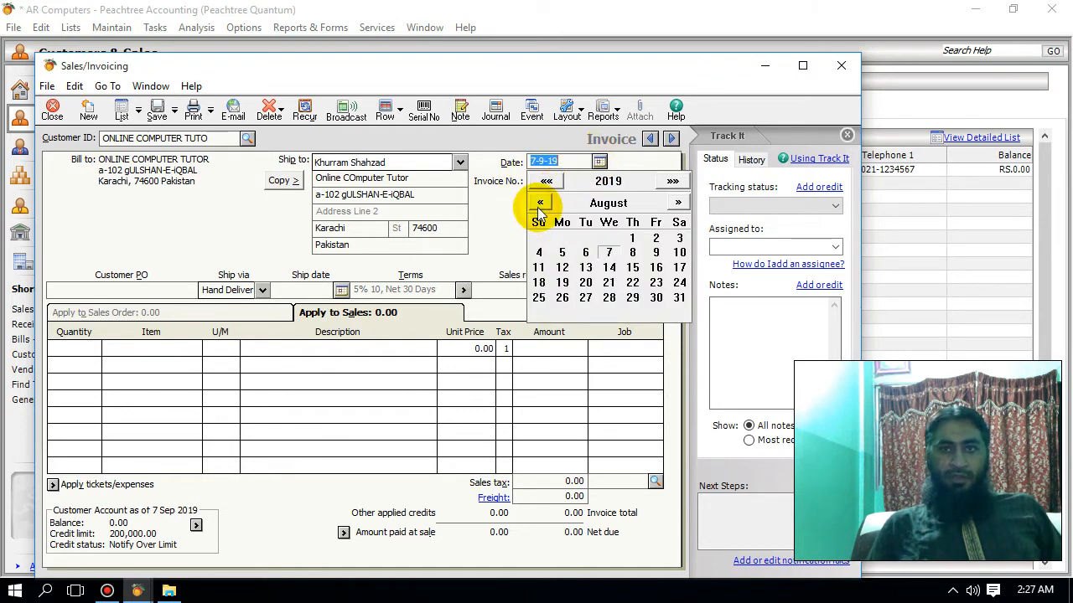
click(539, 202)
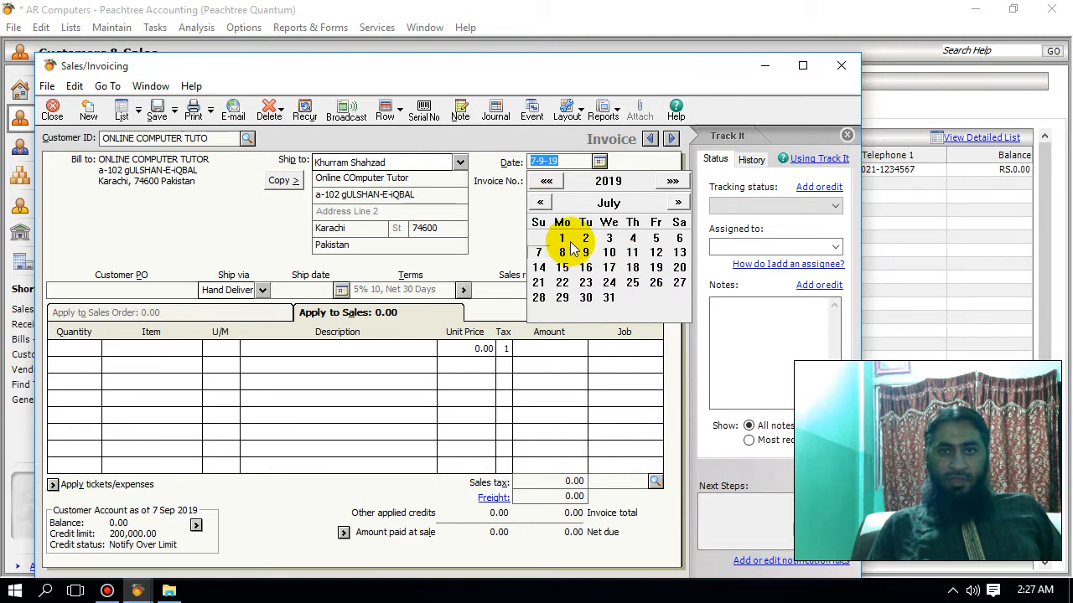
click(539, 252)
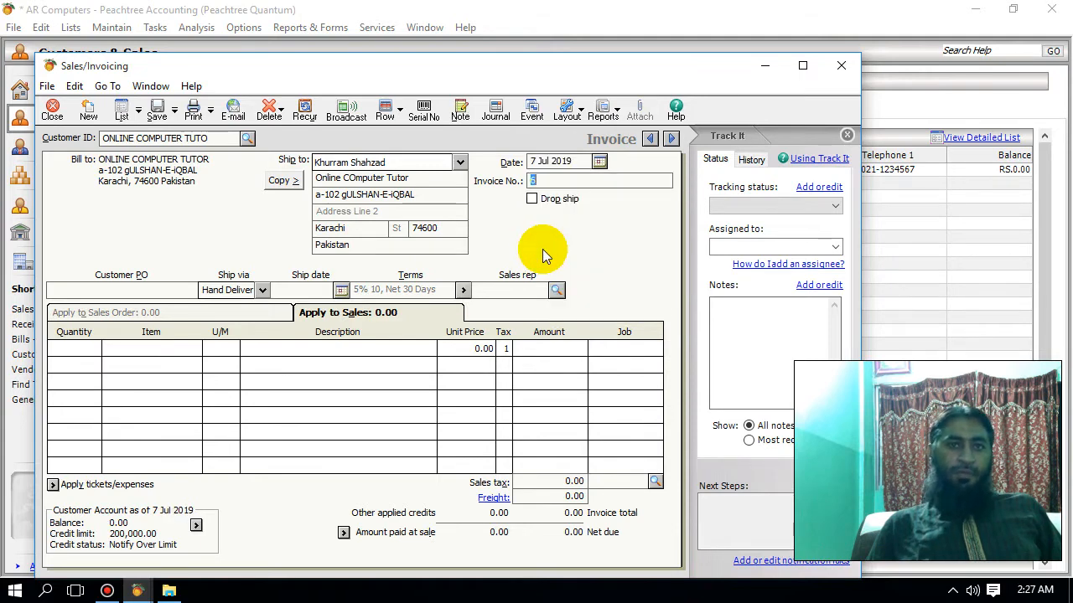
- Add the USB item to the invoice's first line with a quantity of 5
click(175, 345)
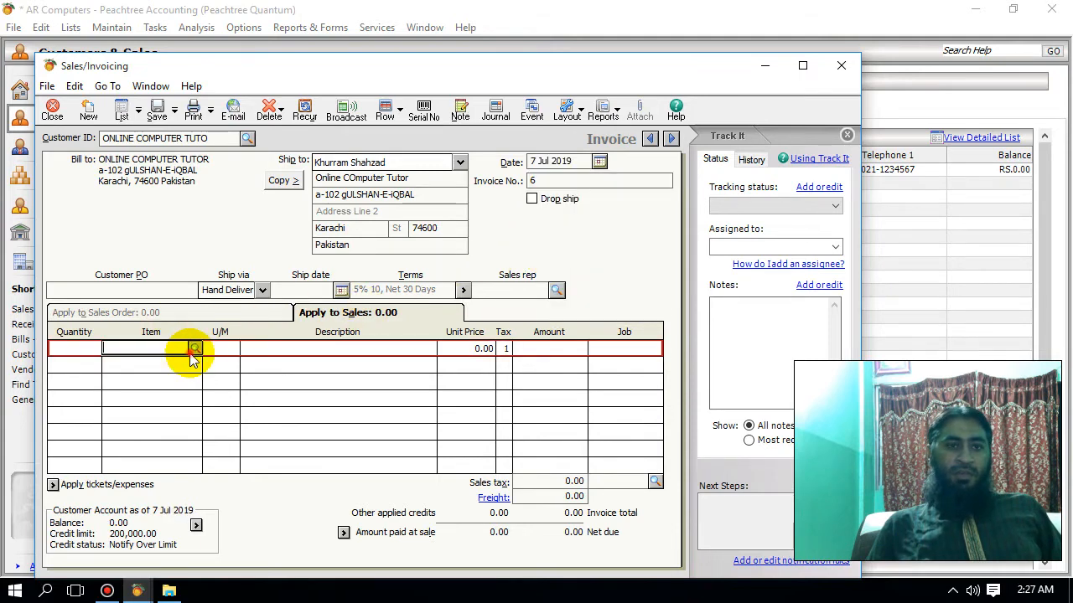
click(194, 348)
scroll(151, 431, down, 3)
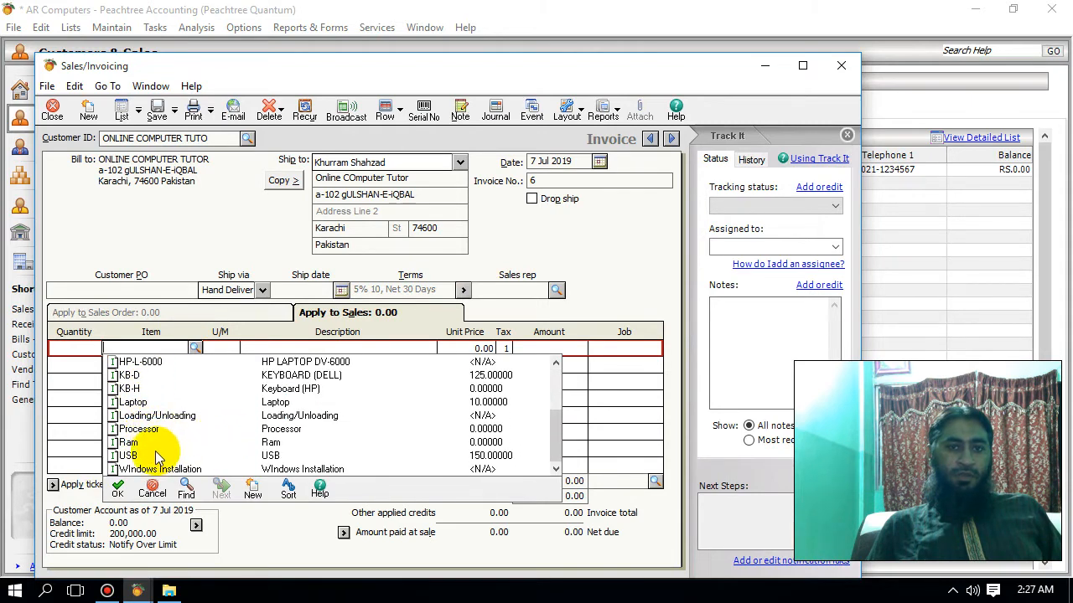
double_click(154, 455)
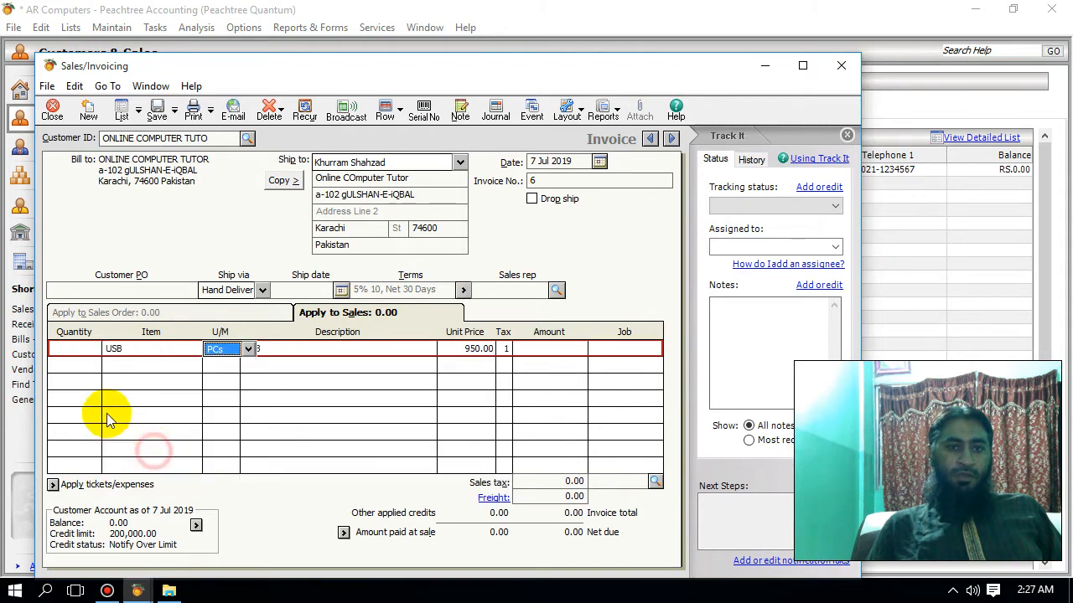
click(73, 352)
text(5)
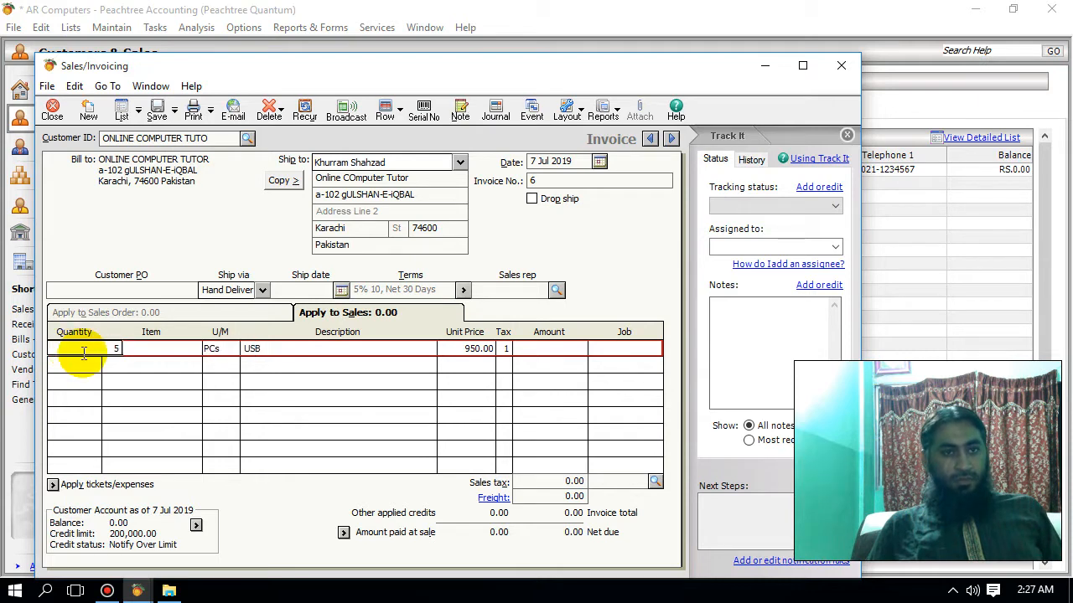
click(552, 367)
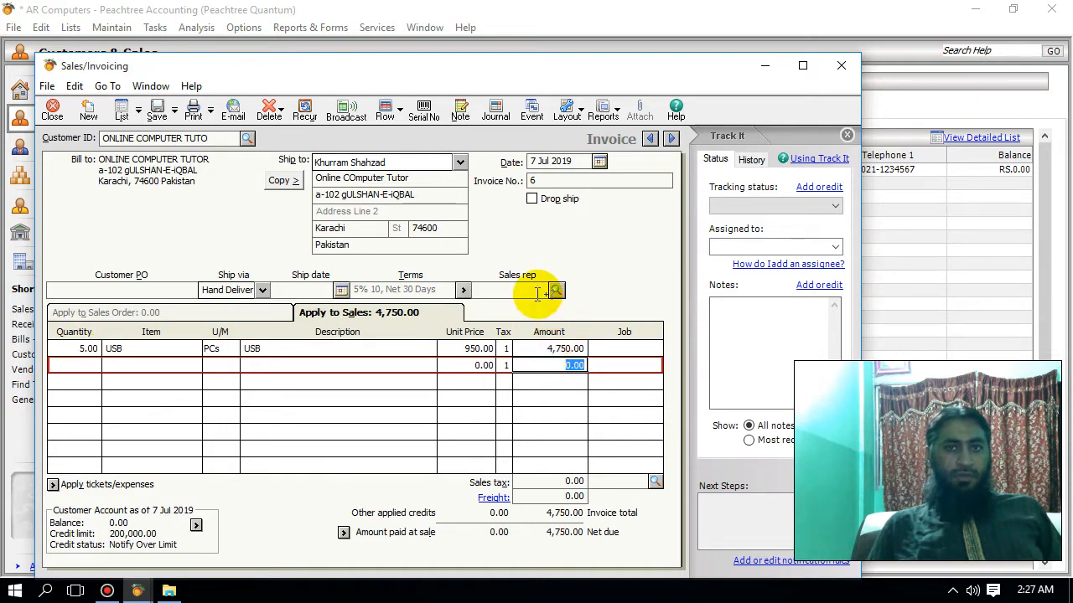
- Change the invoice number to 7, save the invoice outside the current period, and close the invoicing window
click(158, 115)
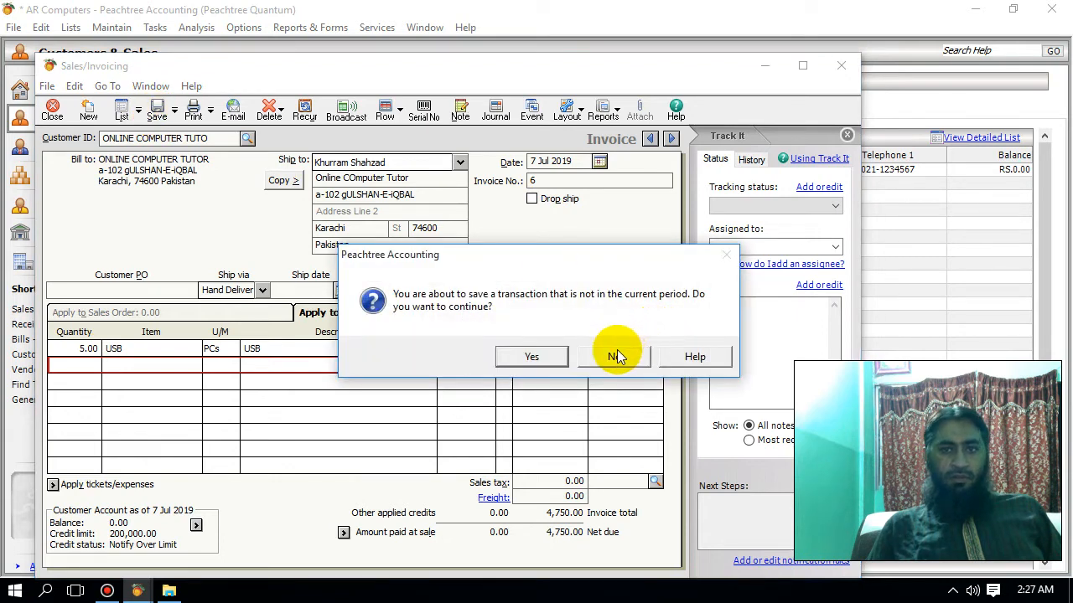
click(535, 358)
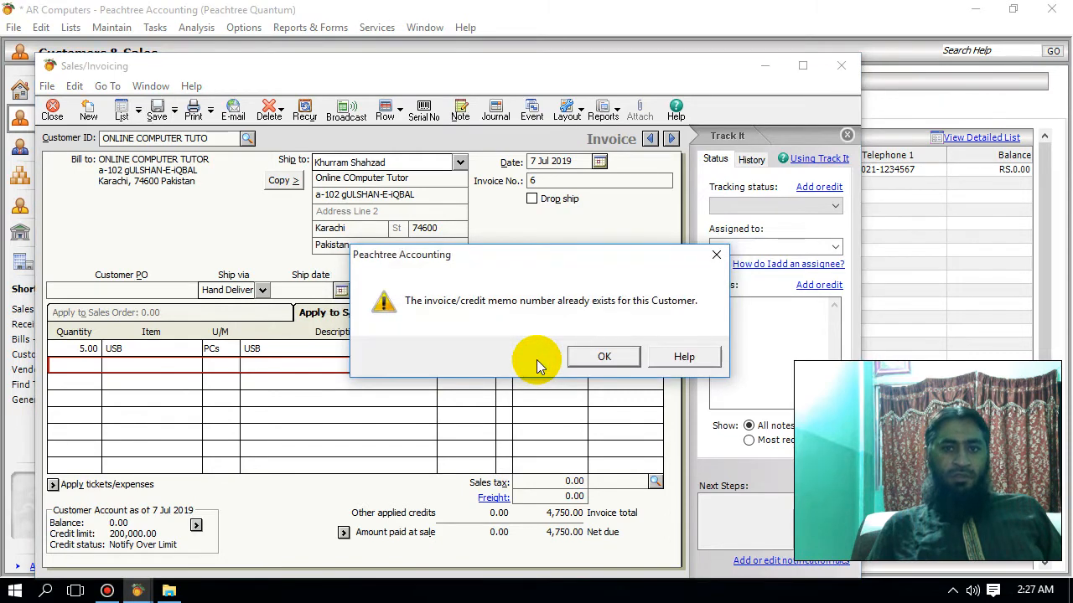
click(603, 356)
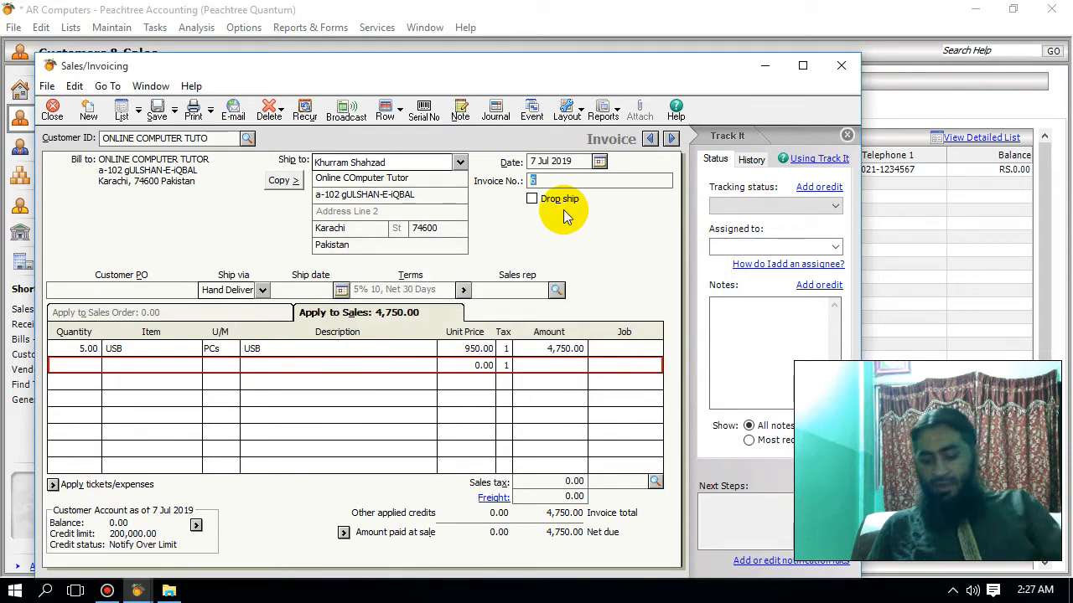
text(7)
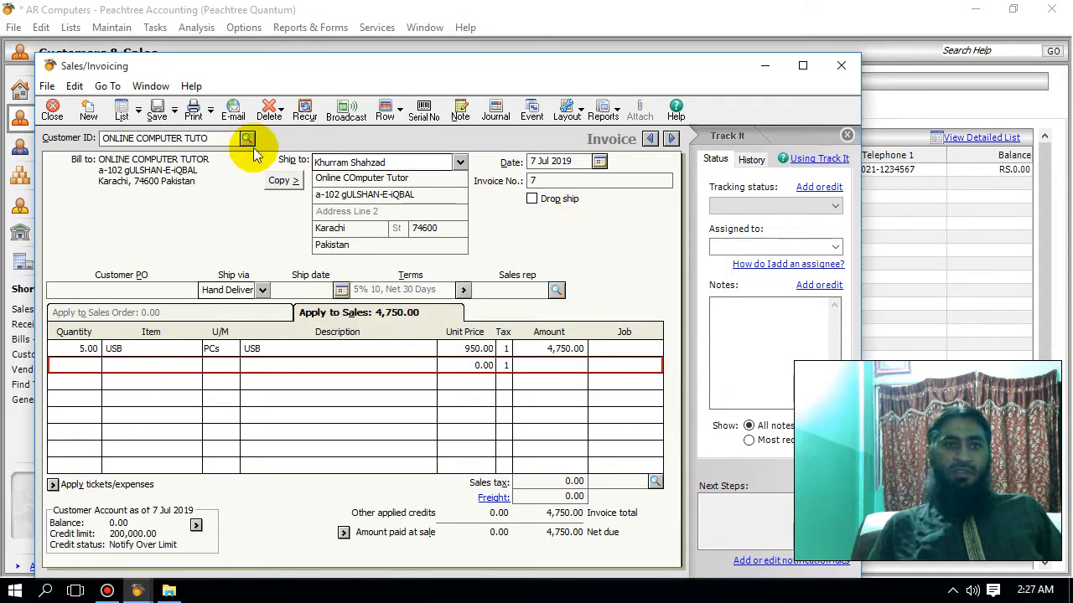
click(157, 111)
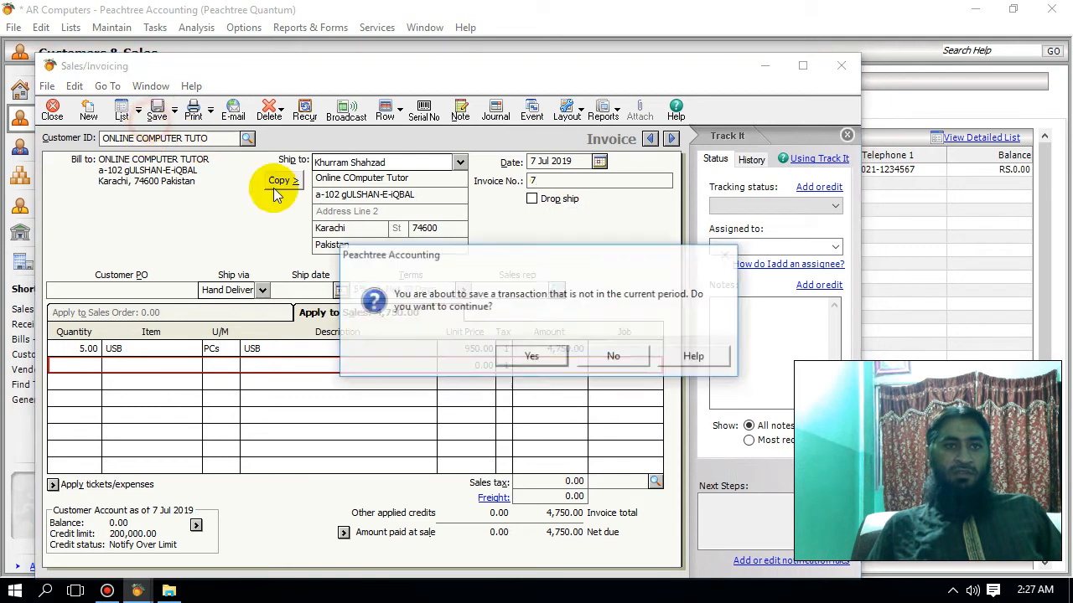
click(526, 357)
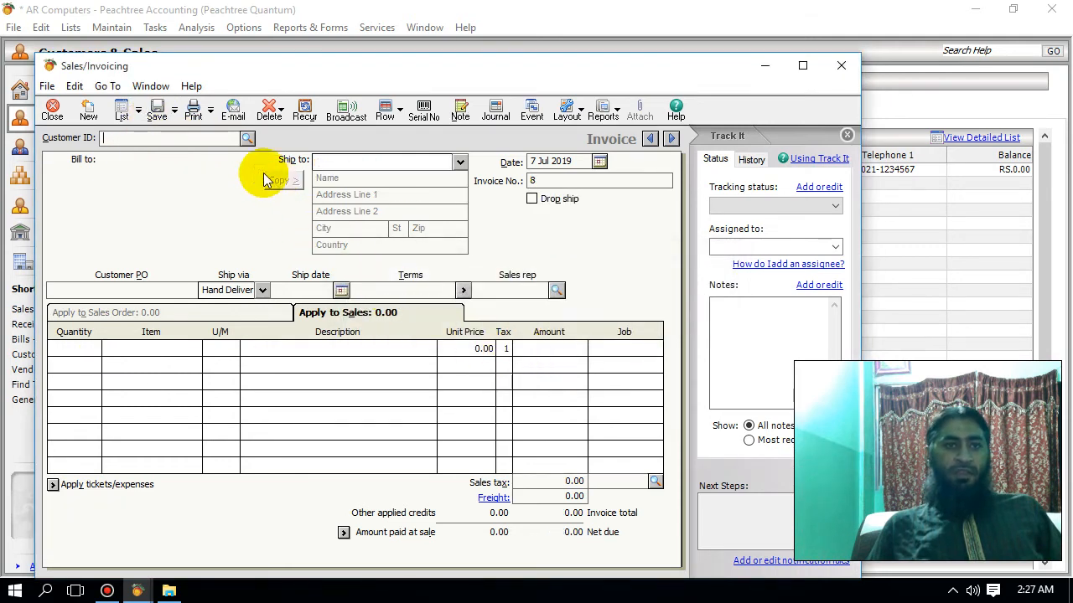
click(838, 67)
- View the sales invoice list with its date range set to All Transactions
click(283, 434)
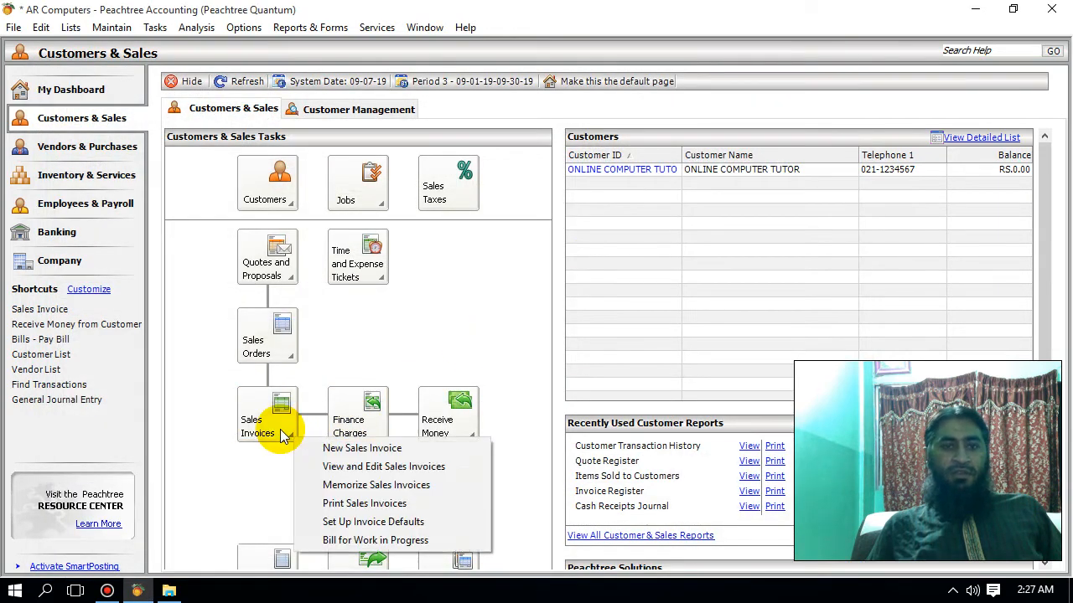
click(354, 467)
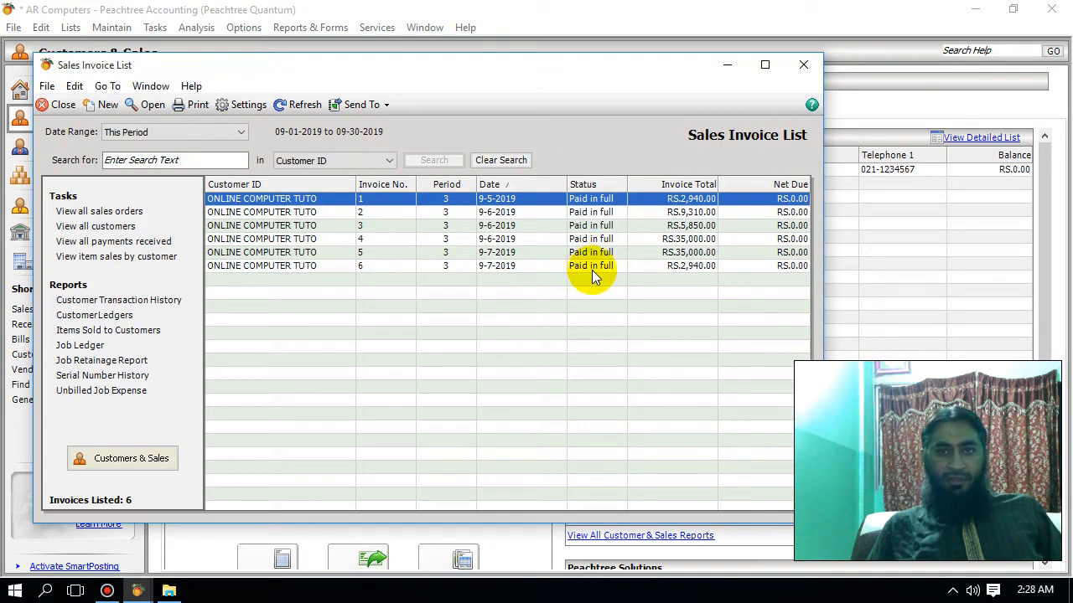
click(592, 268)
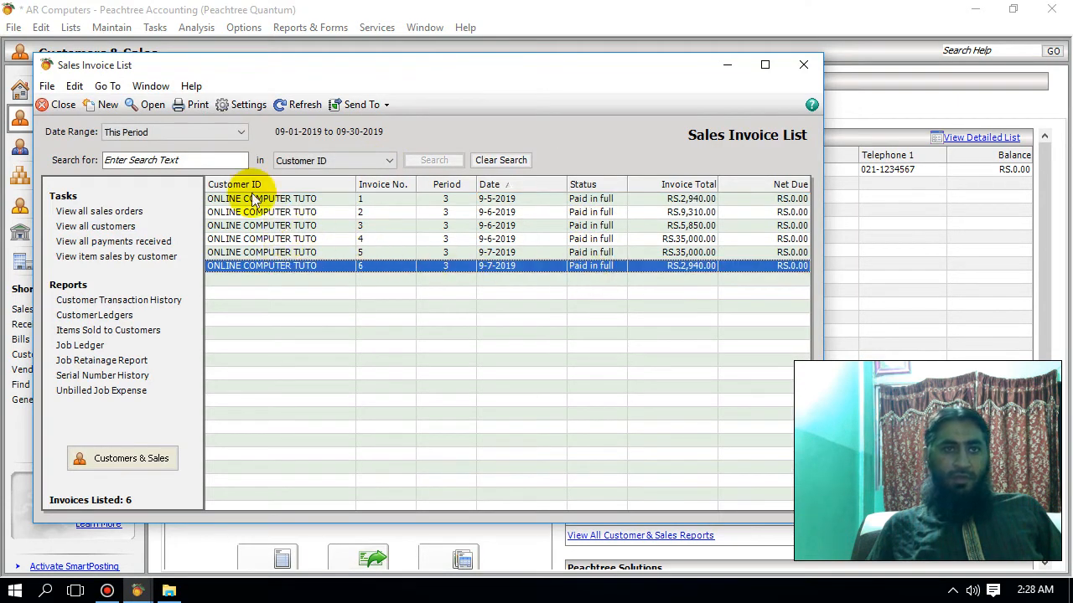
click(241, 131)
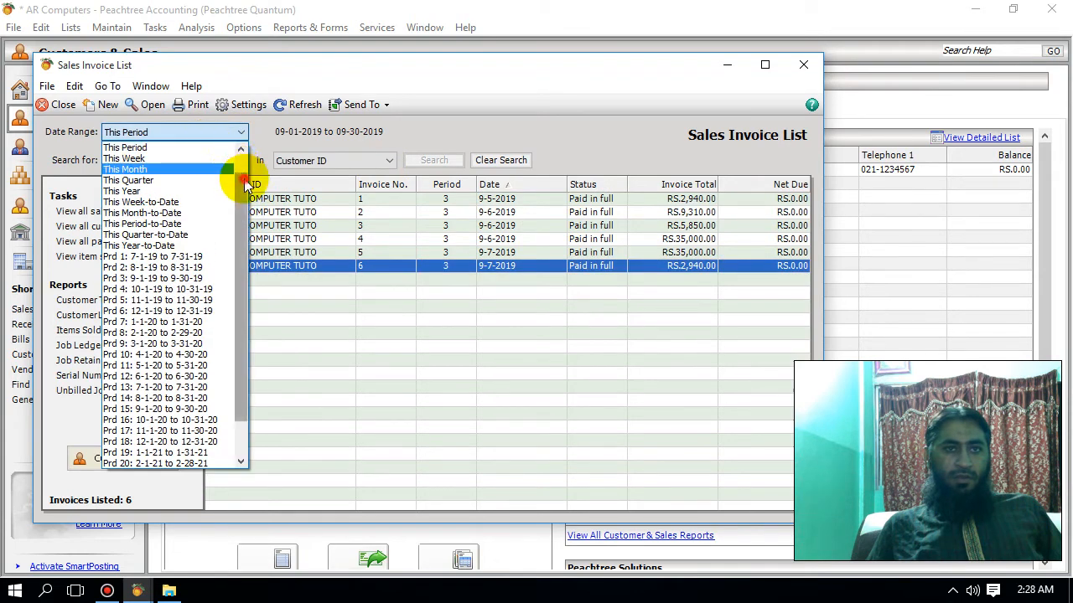
click(241, 152)
click(186, 147)
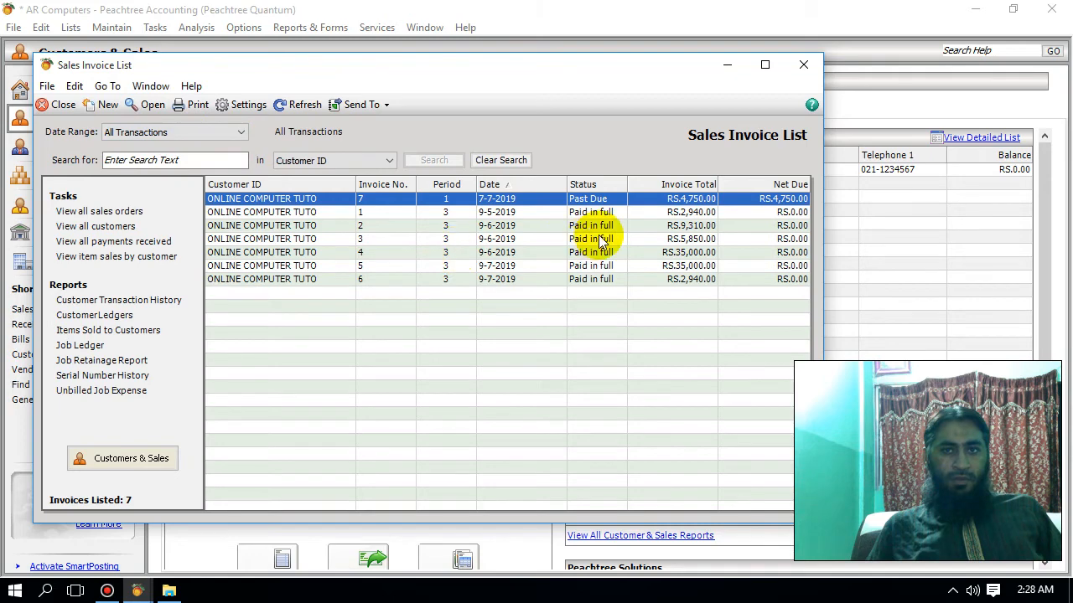
- Review invoice 7 from the list, and close both the invoice and the sales invoice list
double_click(583, 203)
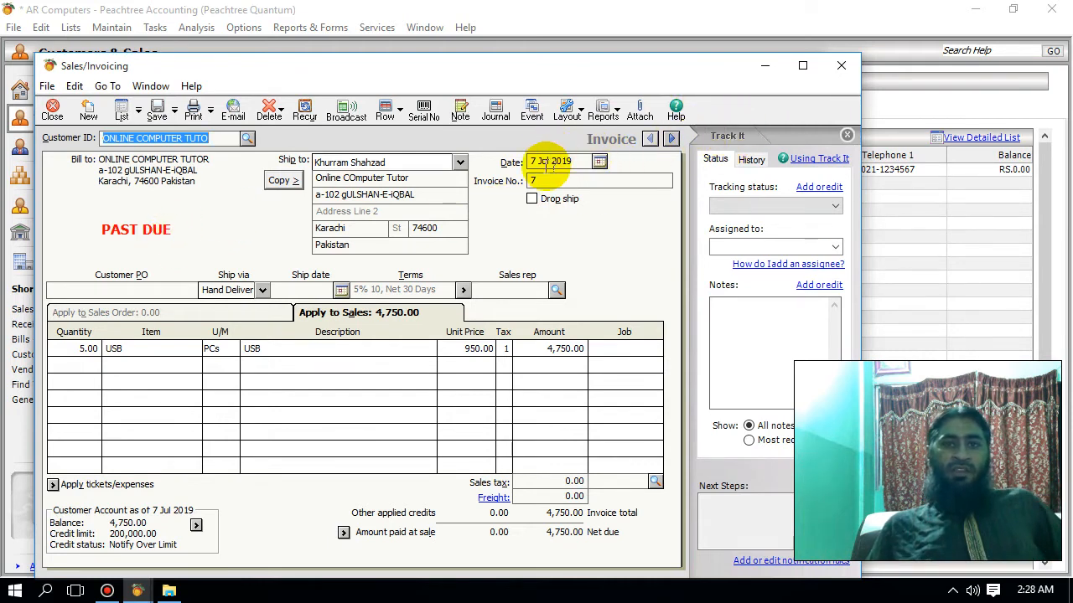
click(840, 67)
click(802, 67)
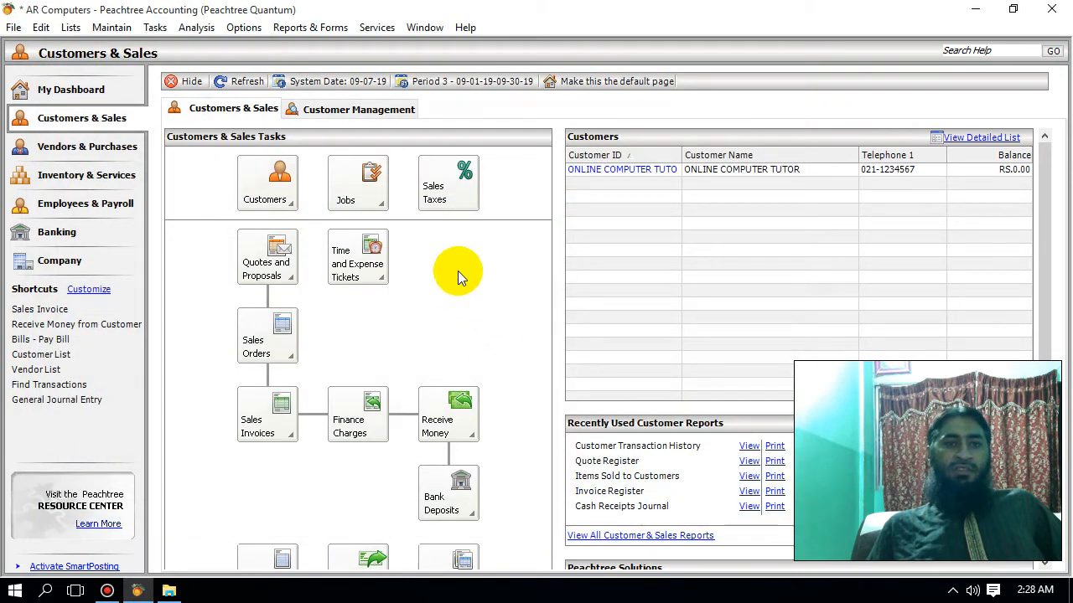
- Enable charging finance charges in the customer defaults
click(292, 210)
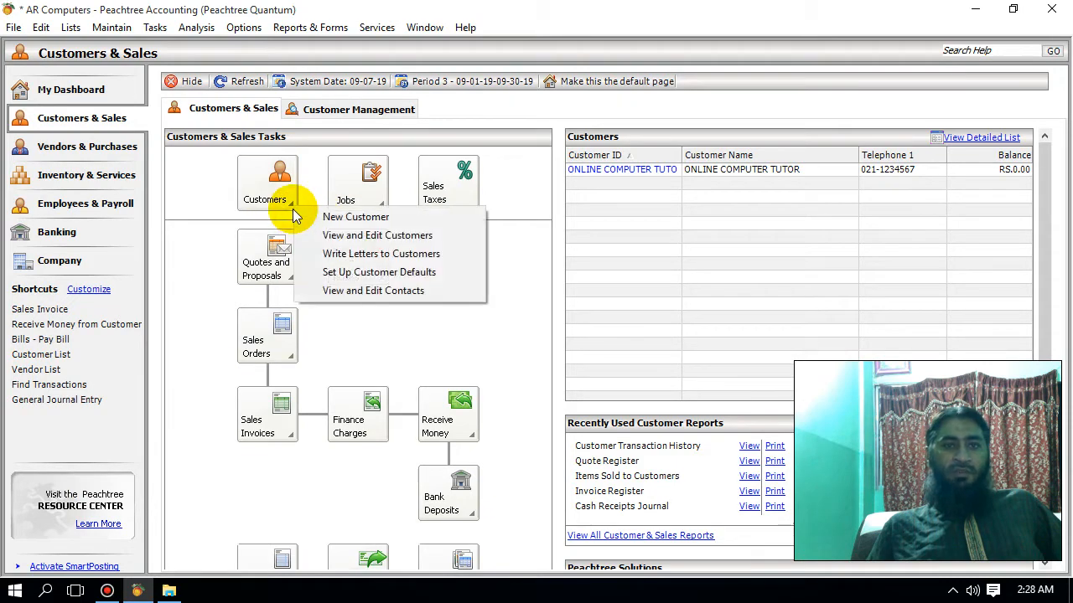
click(379, 272)
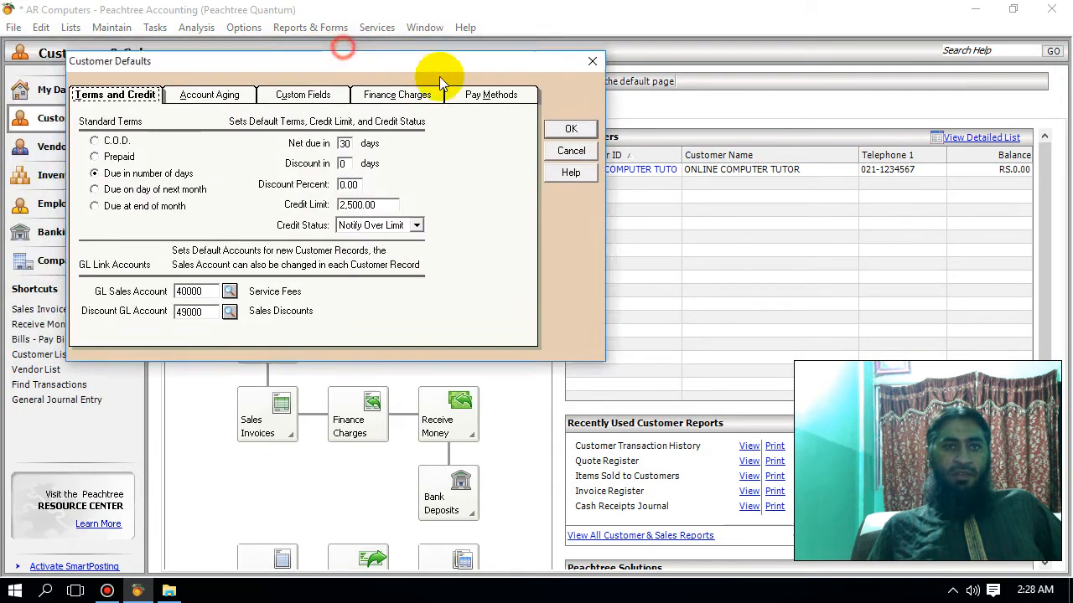
click(471, 122)
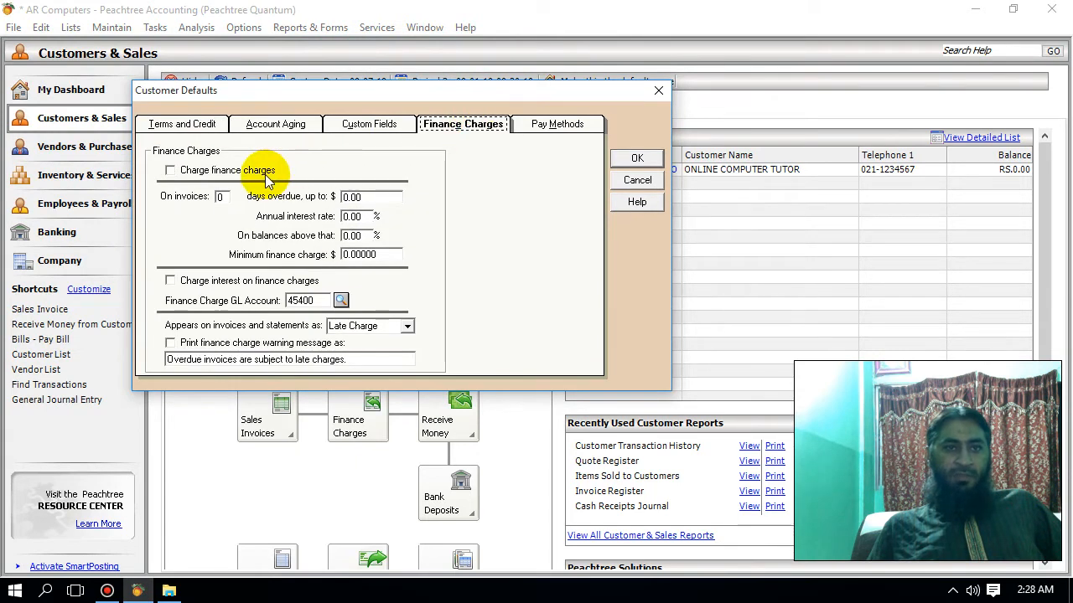
click(204, 170)
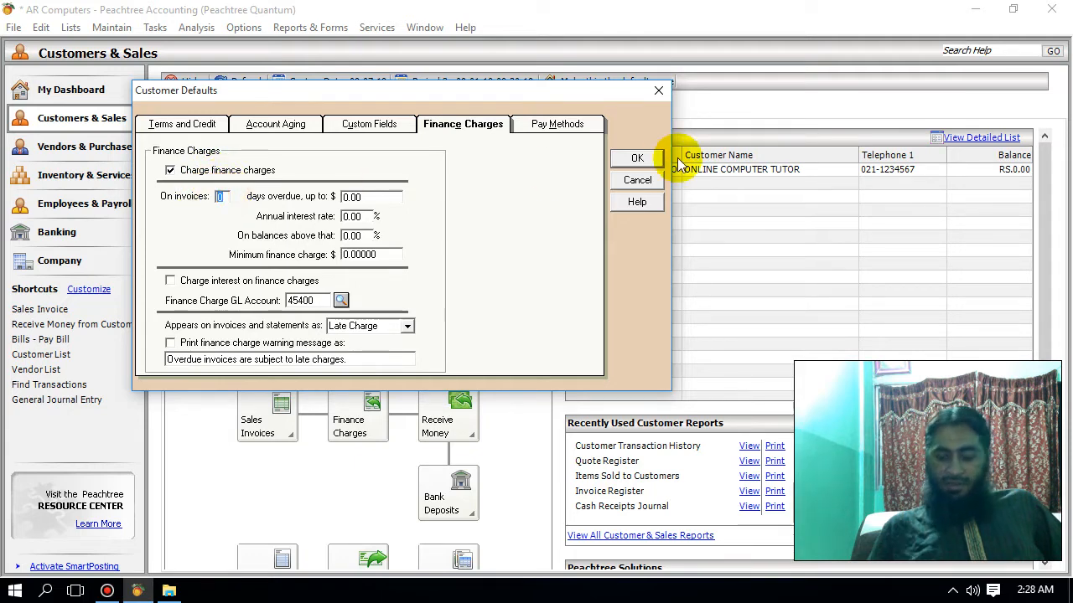
- Set finance charges to apply on invoices 30 days overdue, up to an amount of 2000
text(1)
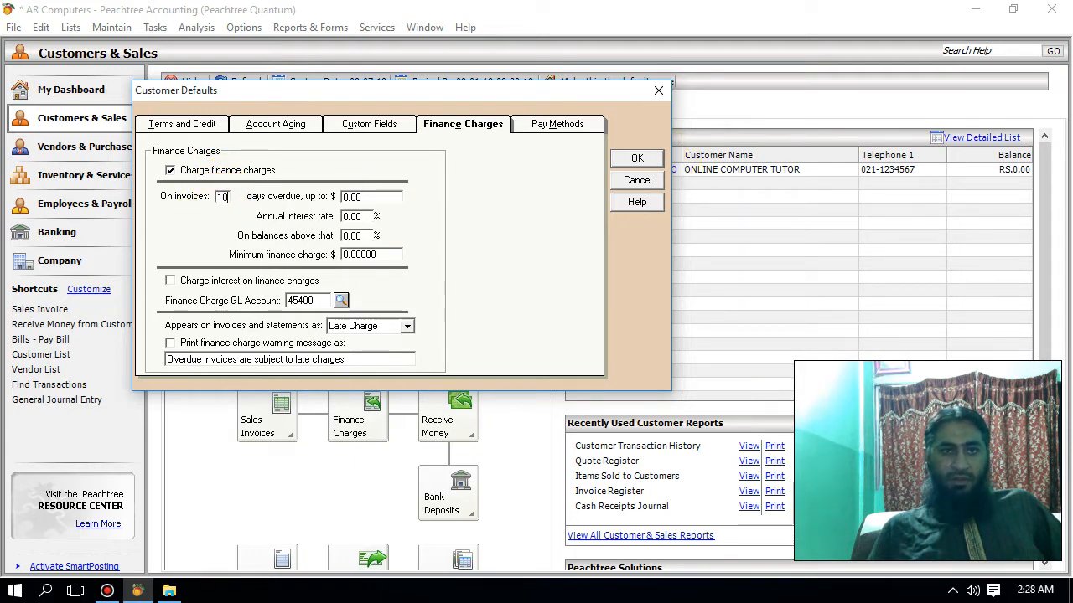
key(BackSpace)
text(30)
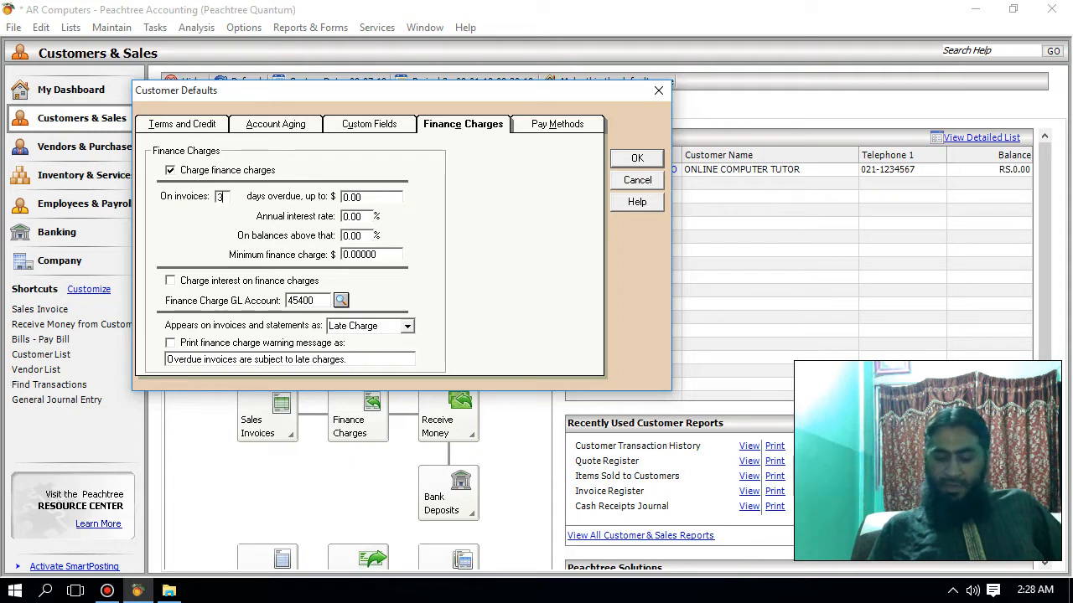
click(369, 197)
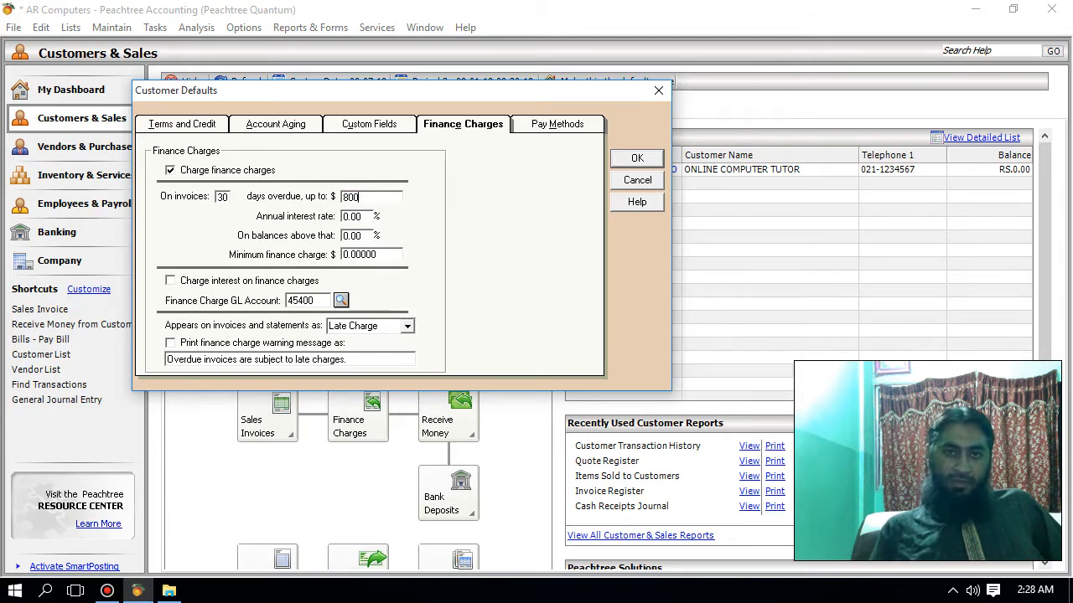
text(5)
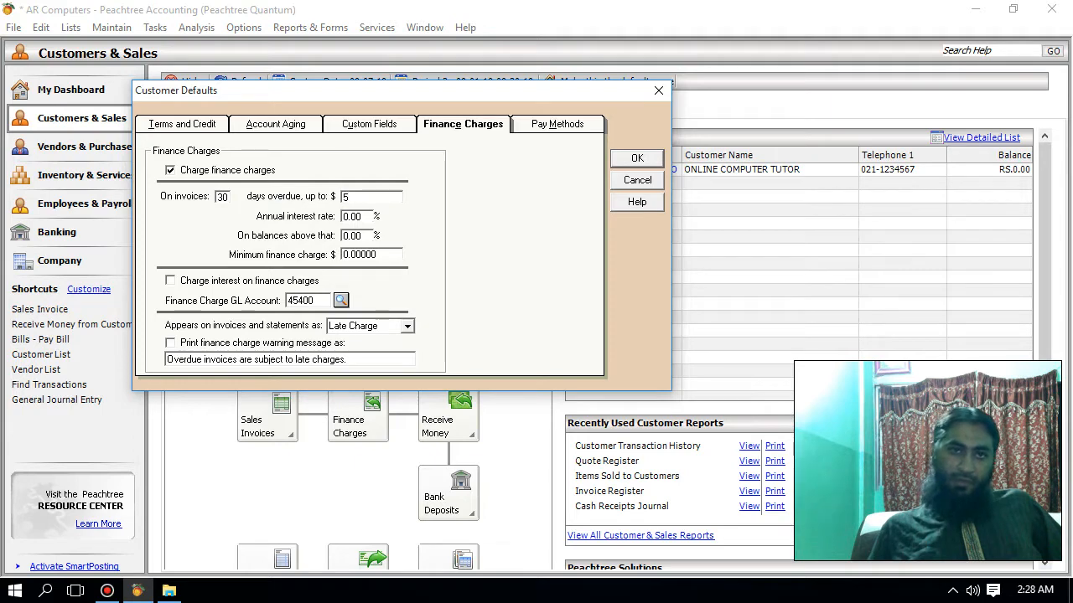
text(40)
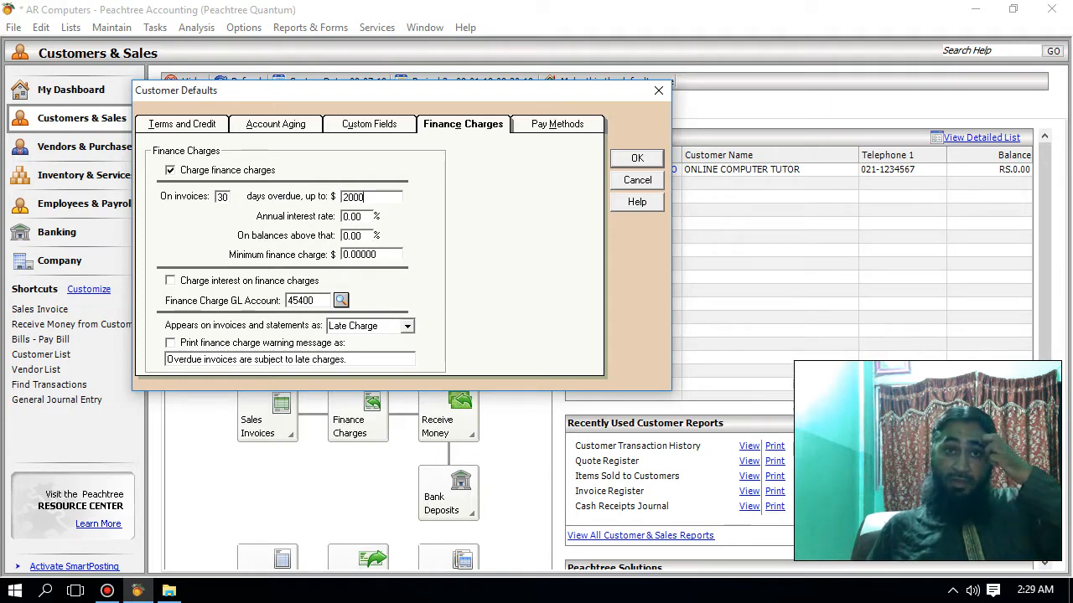
- Set the annual interest rate for finance charges to 8%
click(344, 219)
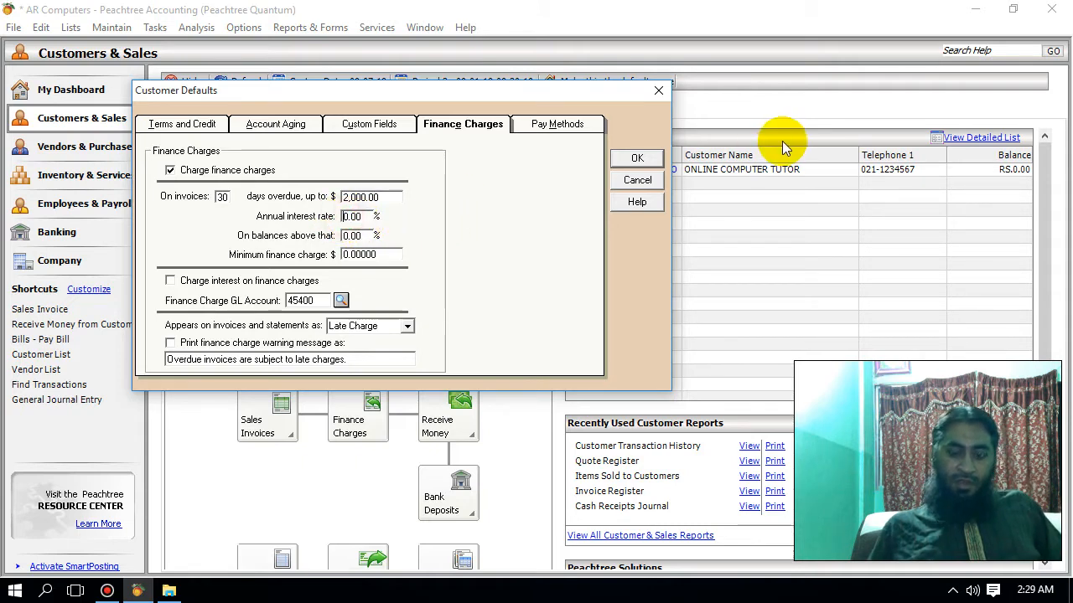
text(8)
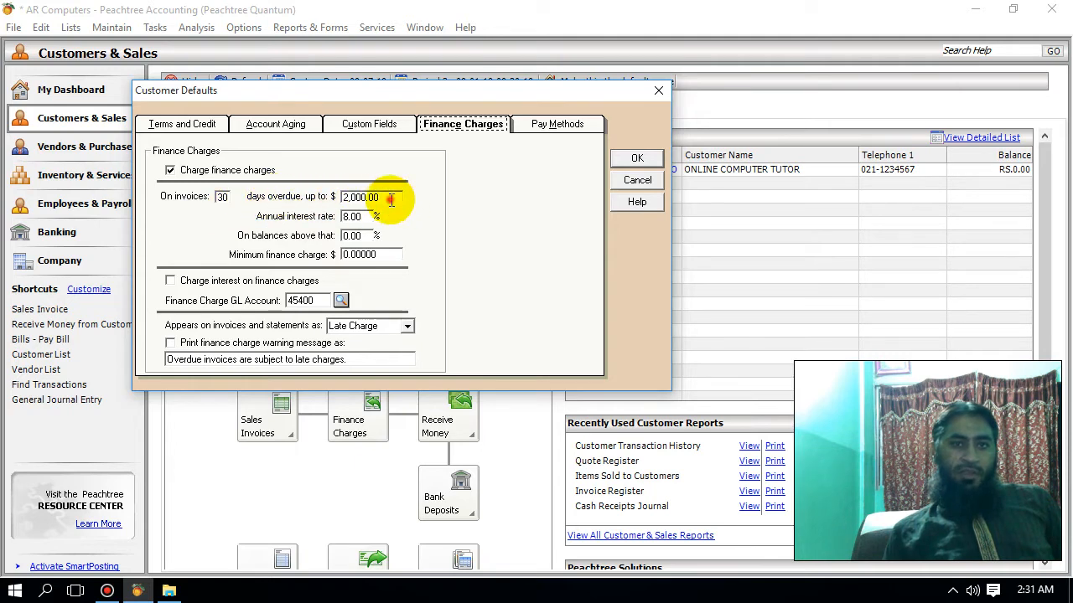
drag(385, 197, 340, 198)
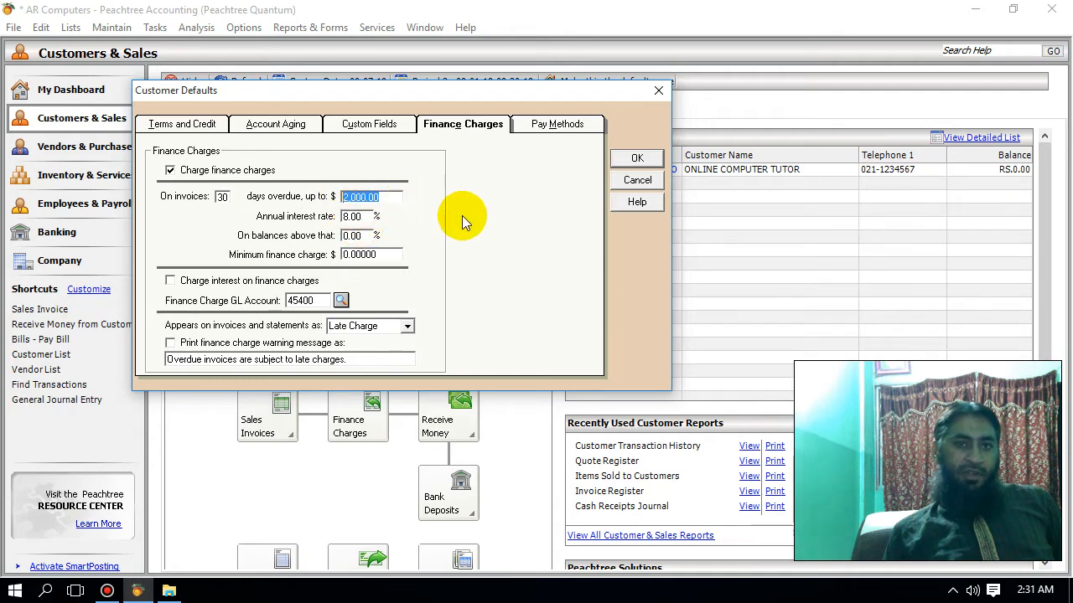
- Switch to Calculator and work out 8 percent of 3000 as 3000 × 8 ÷ 100
key(super)
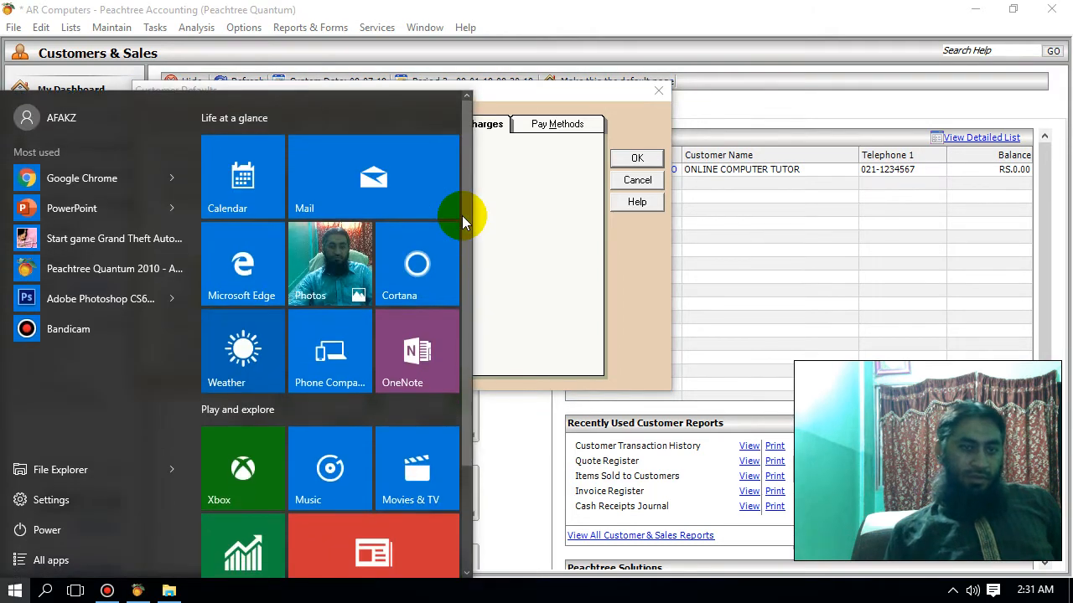
text(CALC)
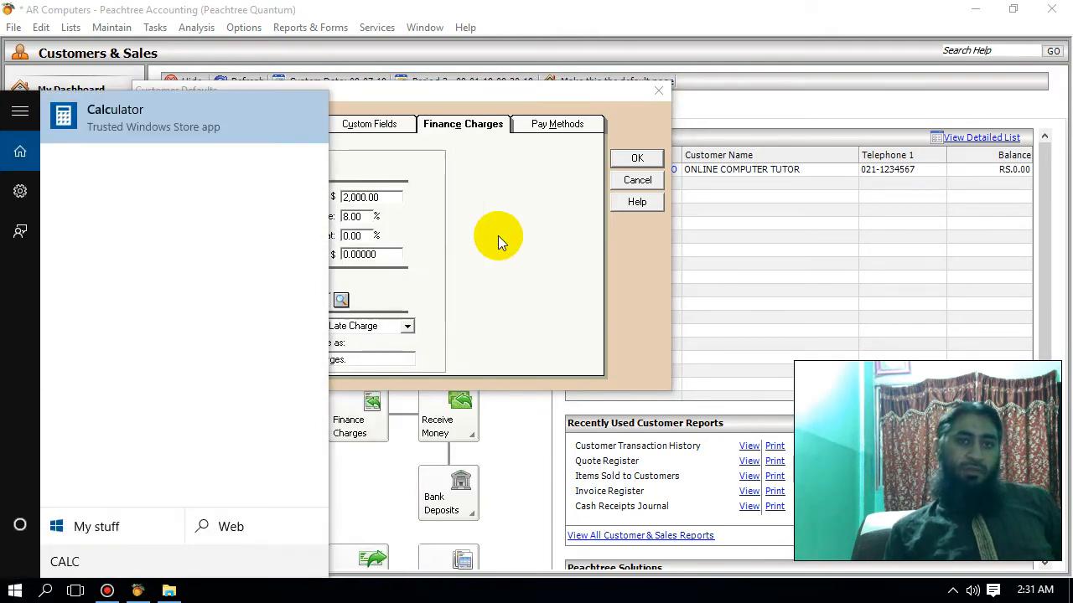
key(Return)
drag(127, 44, 704, 82)
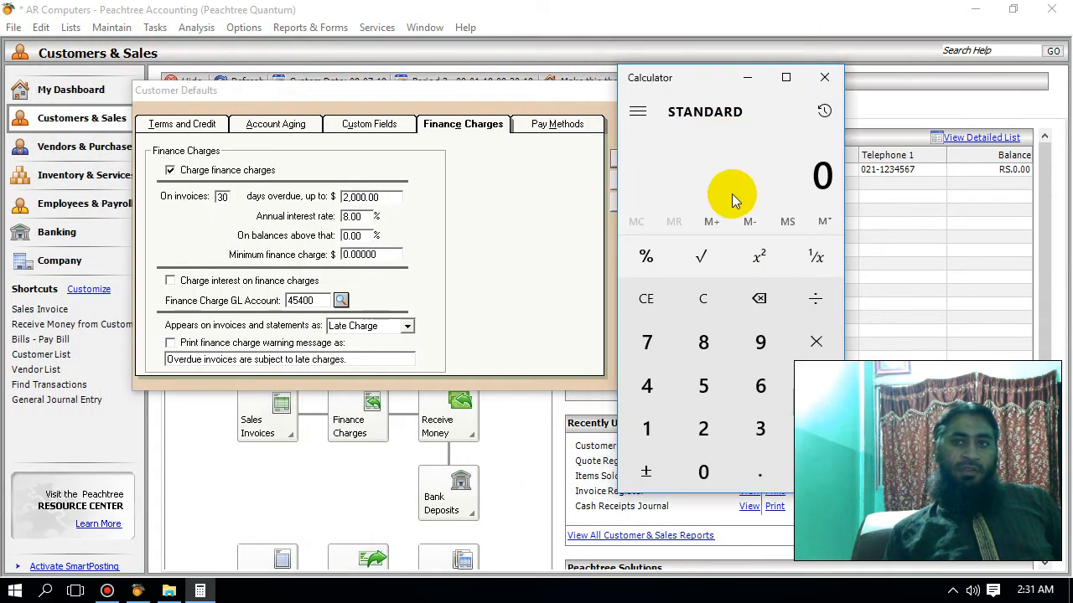
text(300)
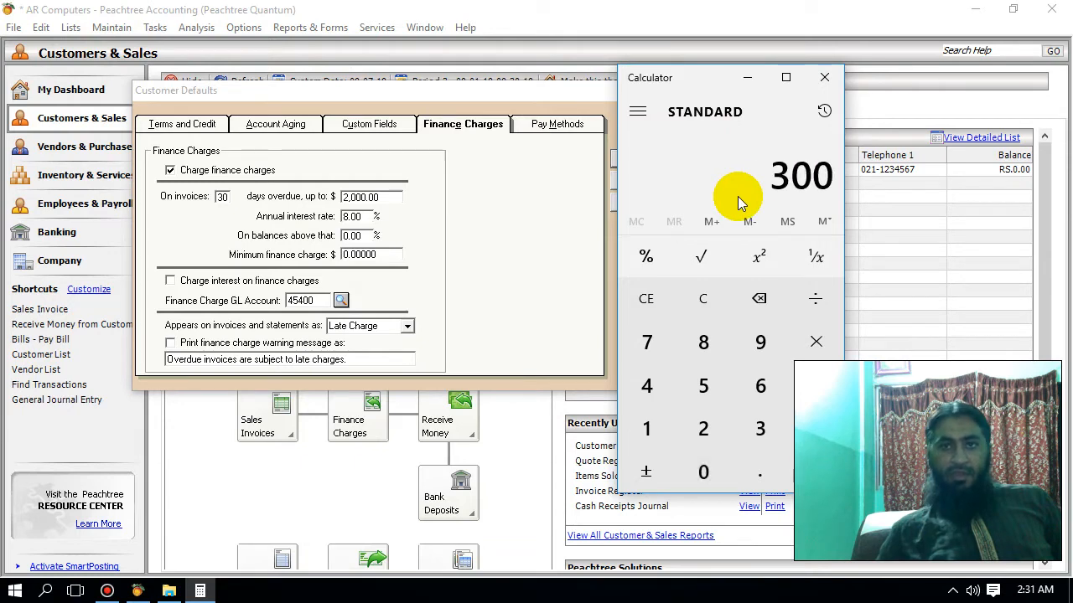
text(000)
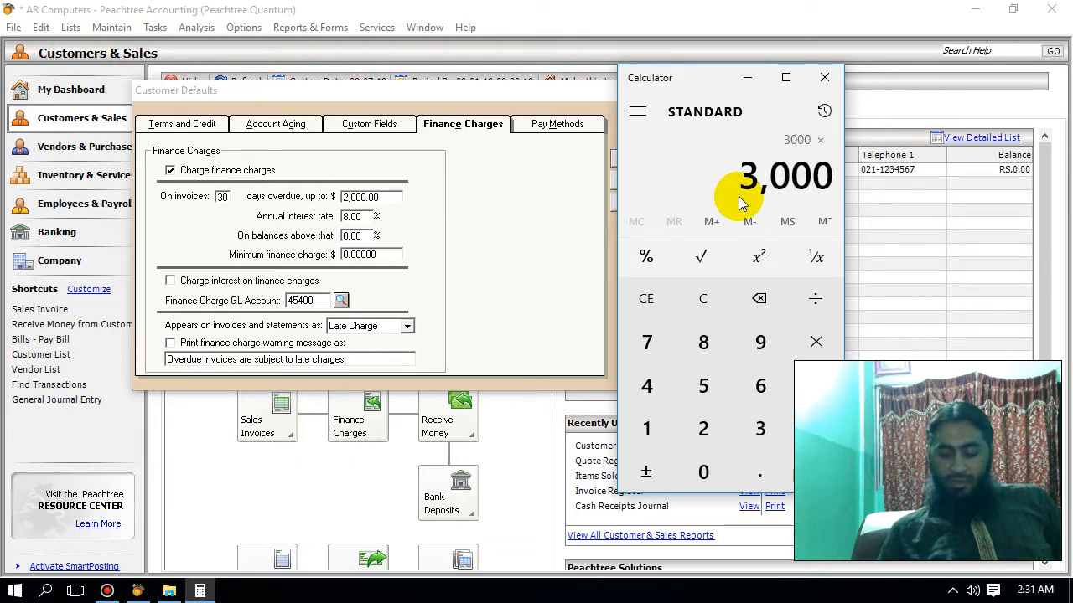
text(*8/100)
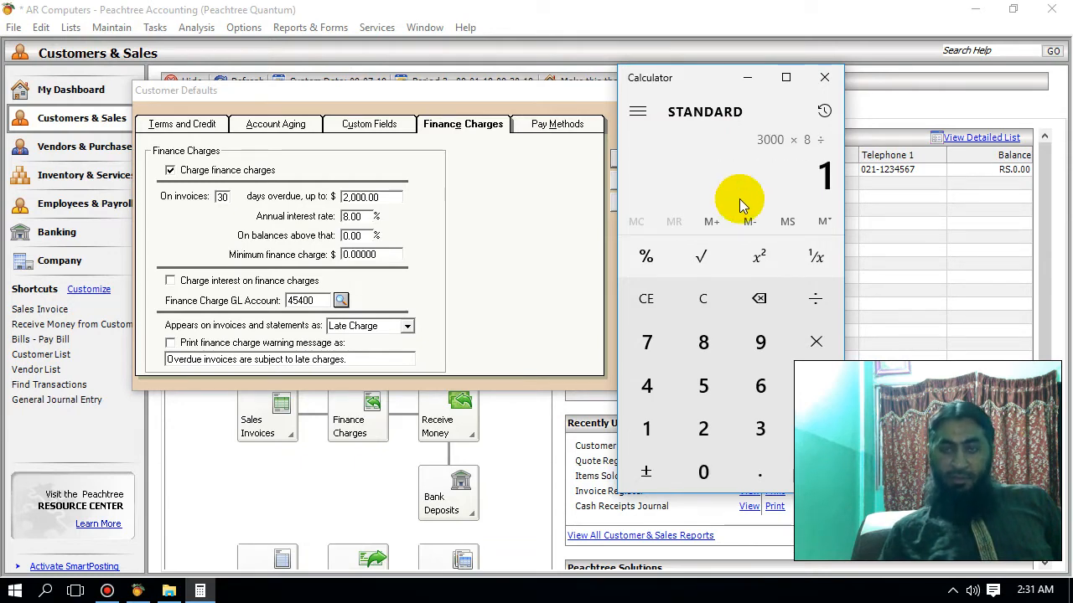
key(Return)
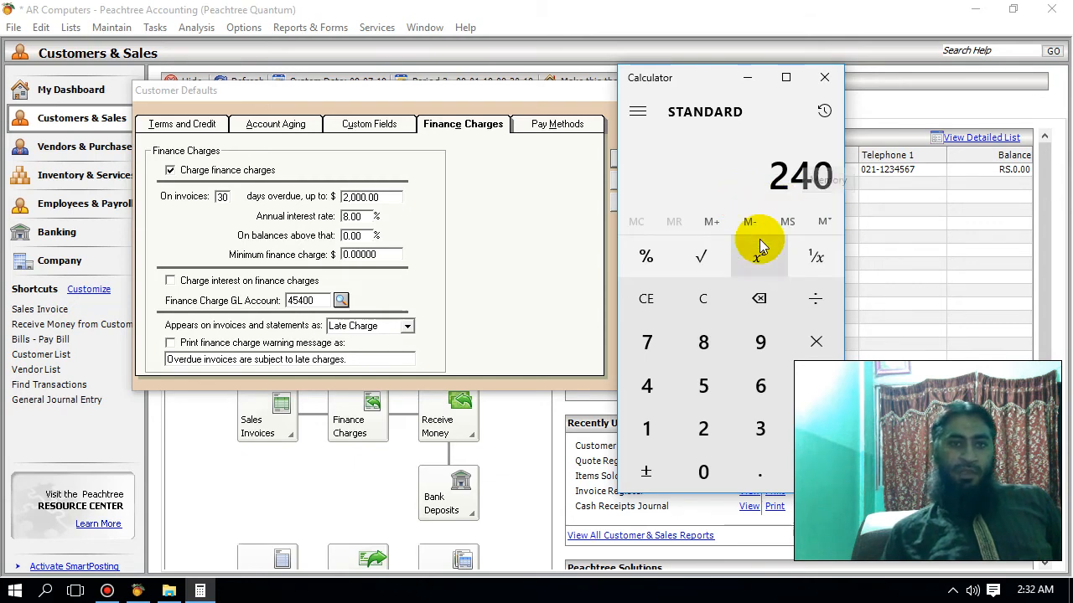
- Return to the Peachtree customer defaults and set the minimum finance charge to 240
click(349, 256)
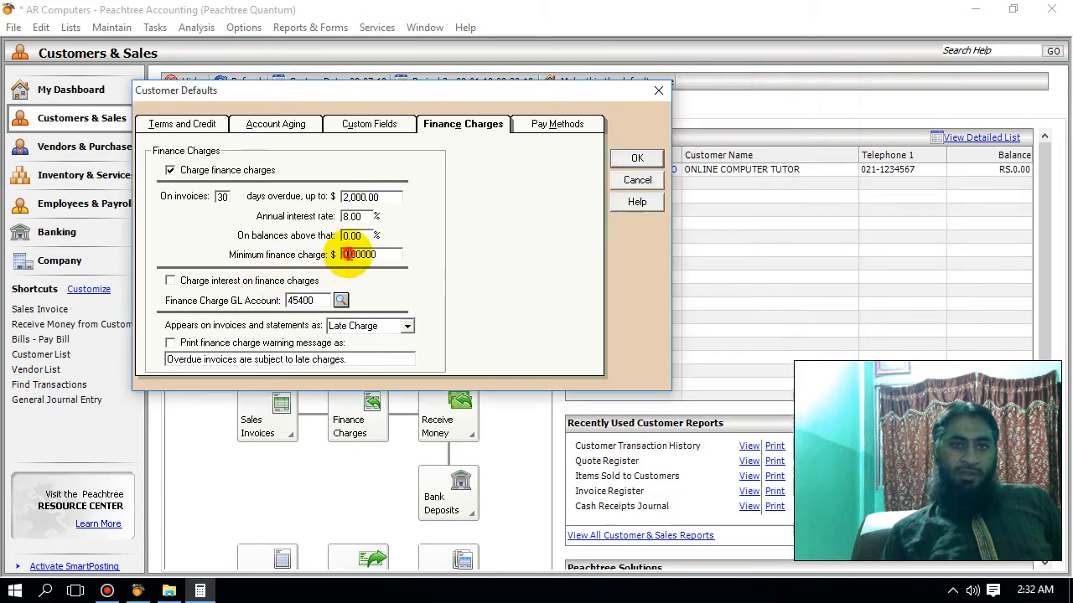
click(343, 255)
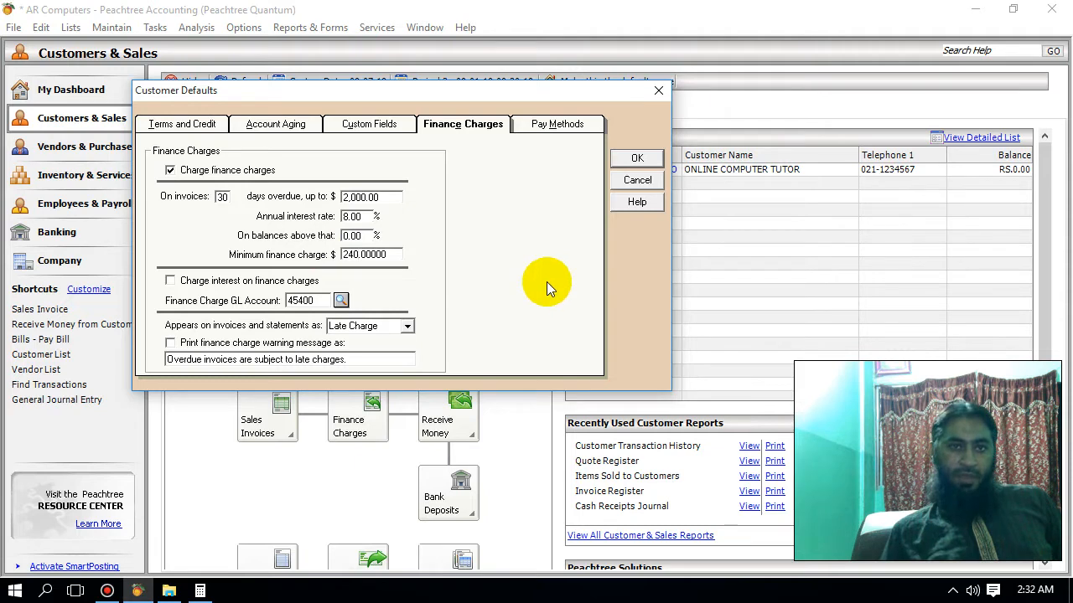
click(350, 237)
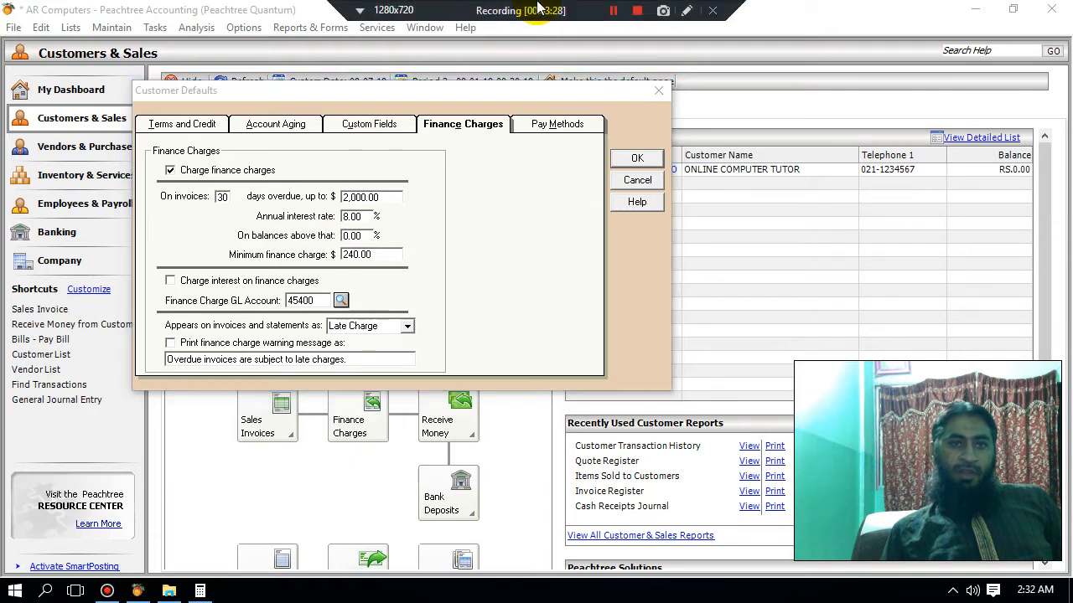
click(445, 238)
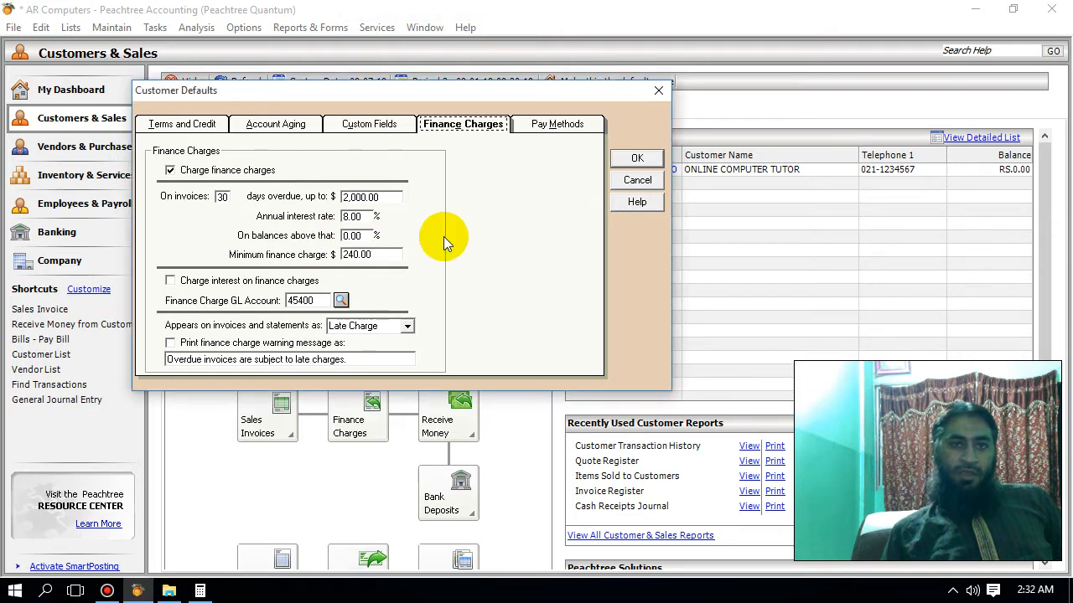
- Set the interest rate on balances above that amount to 1800% and save the customer defaults
click(345, 238)
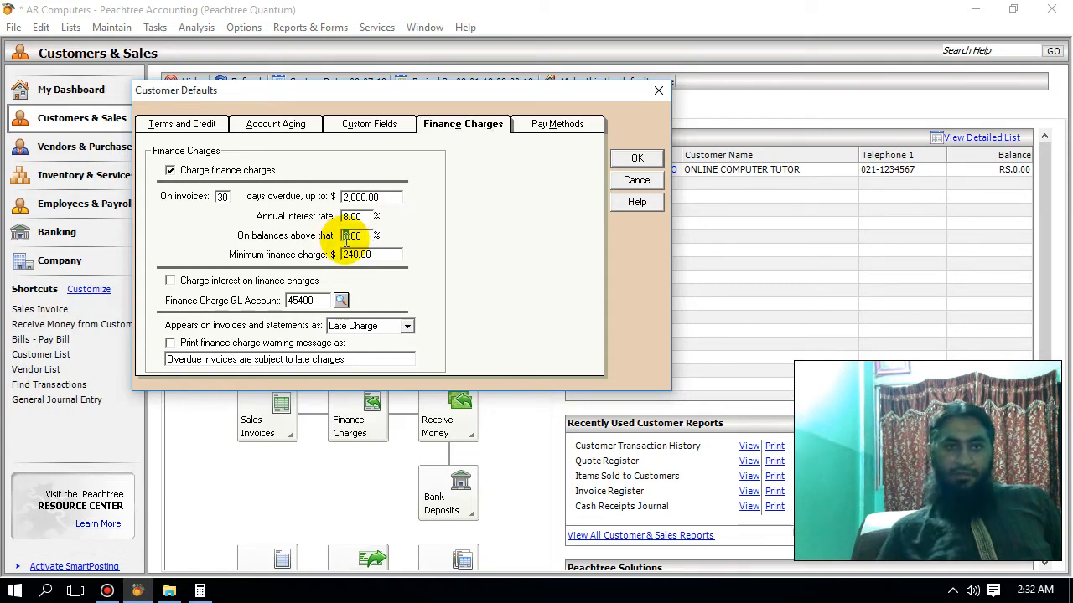
text(2)
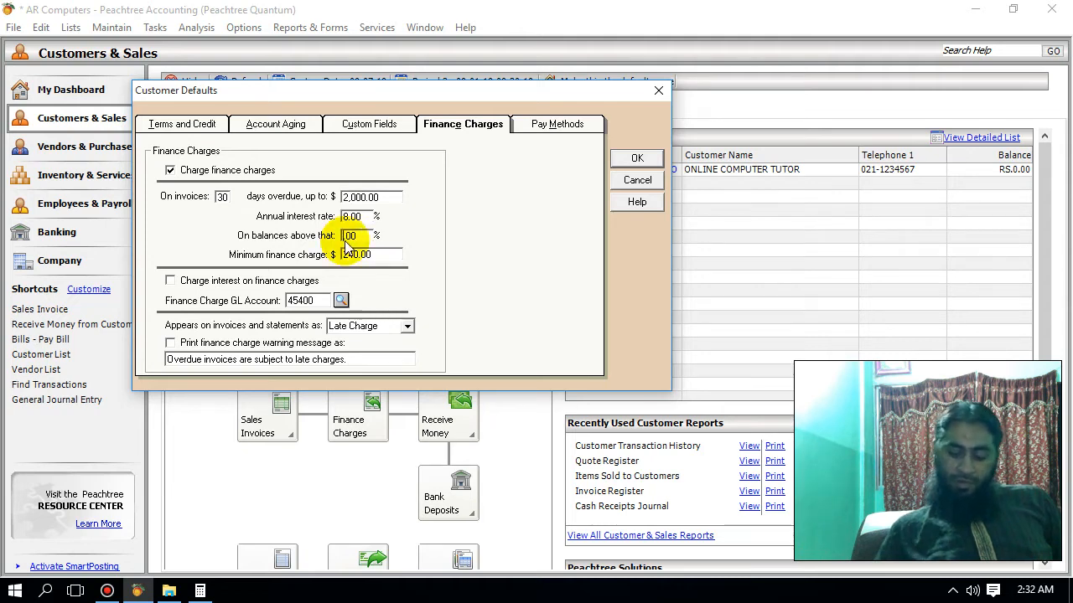
text(180)
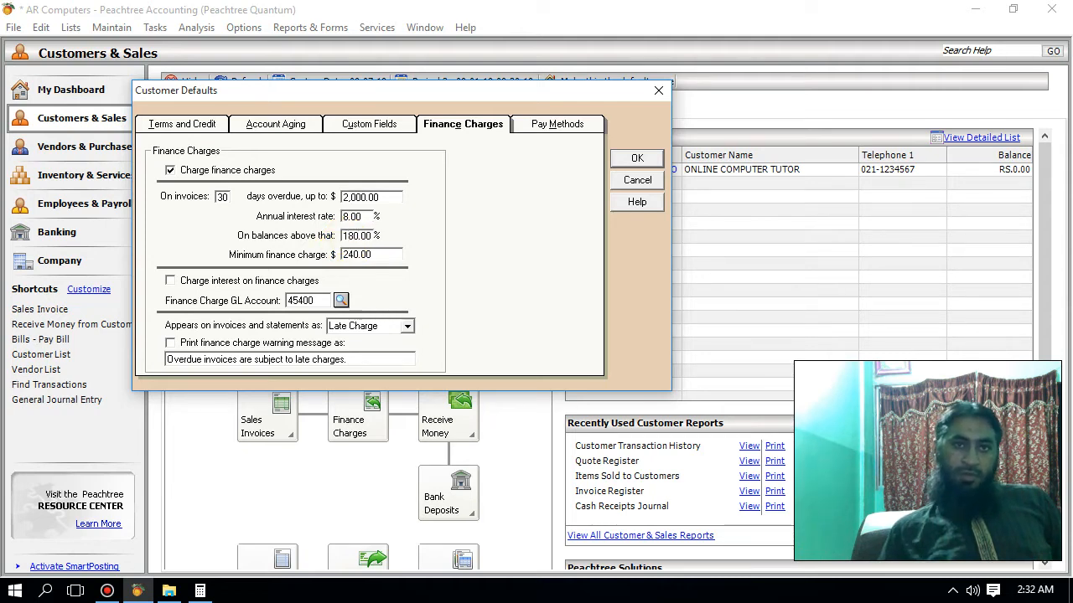
text(0)
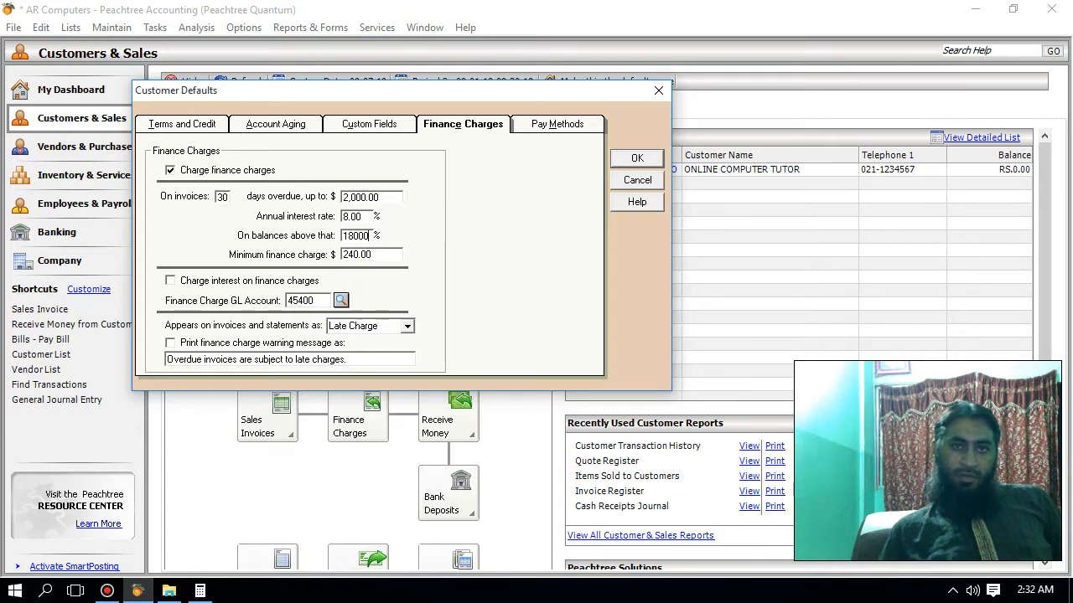
key(BackSpace)
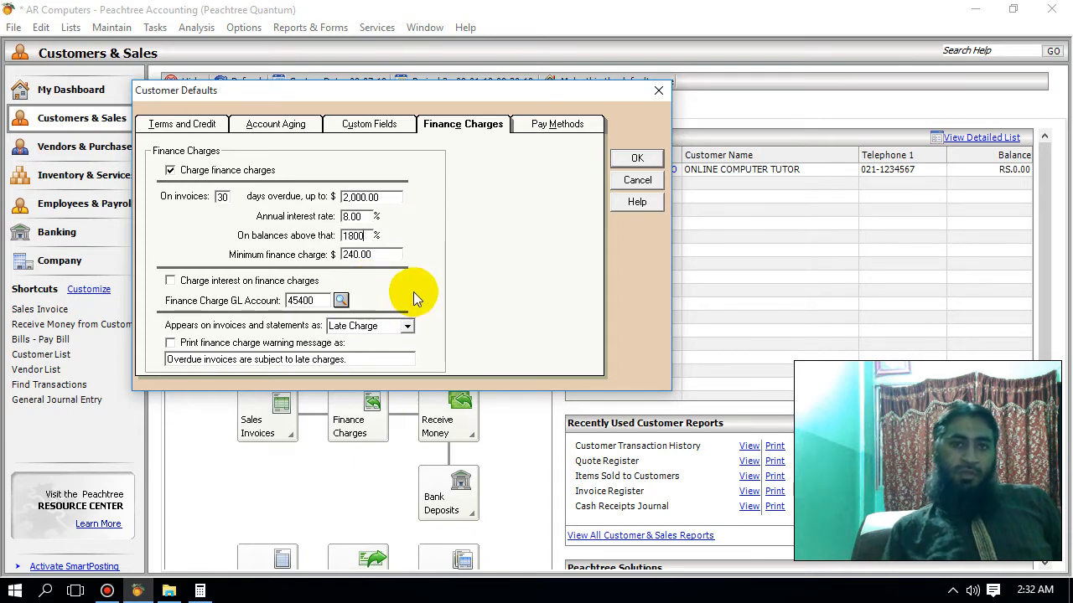
click(382, 254)
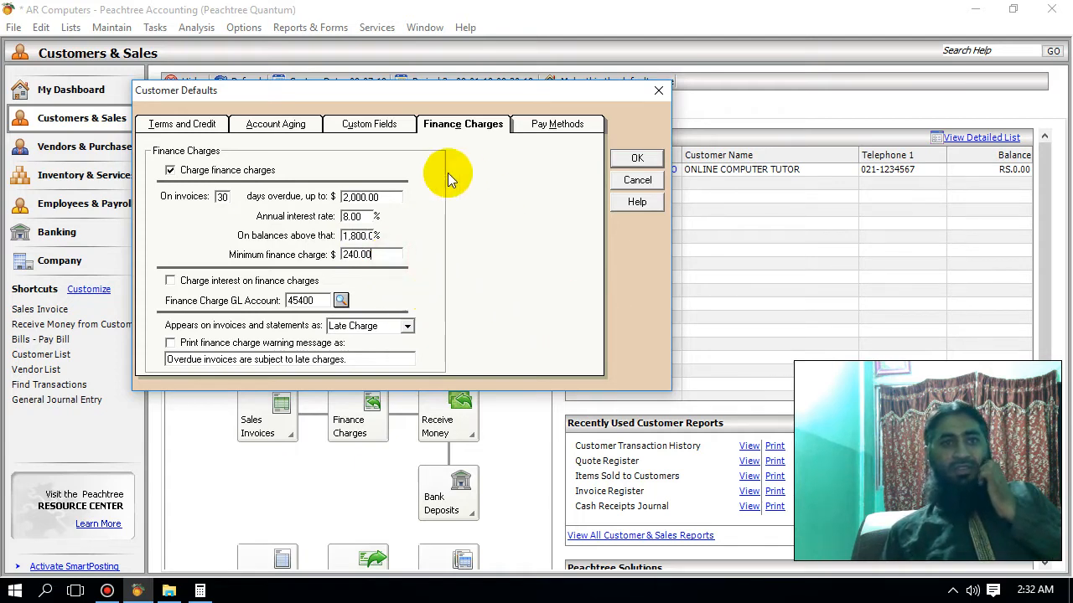
click(641, 159)
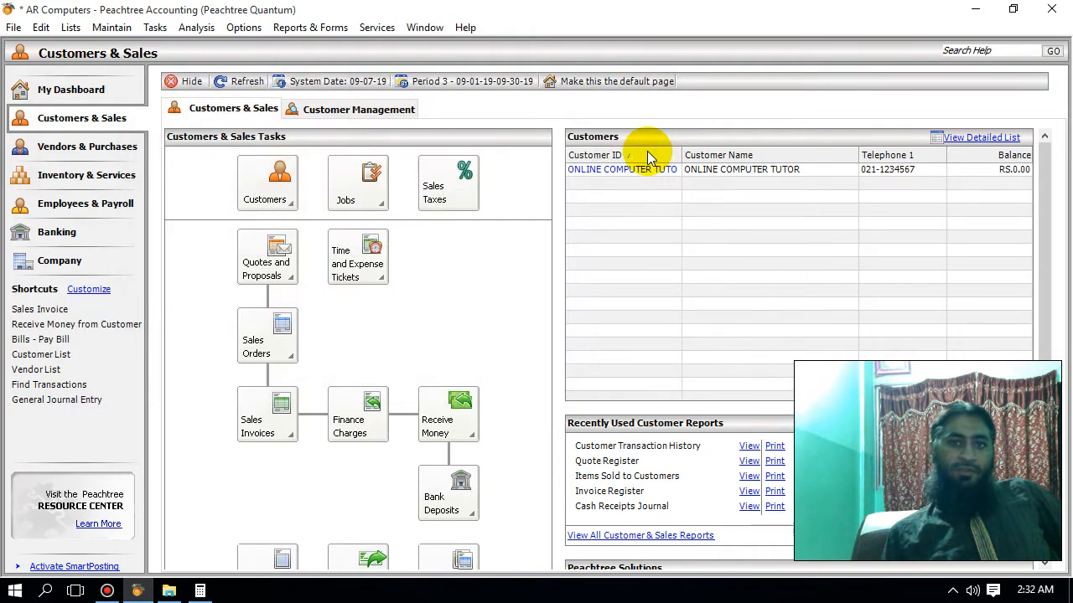
- Start calculating finance charges dated 7 Sep 2019 without limiting the customer range
click(355, 414)
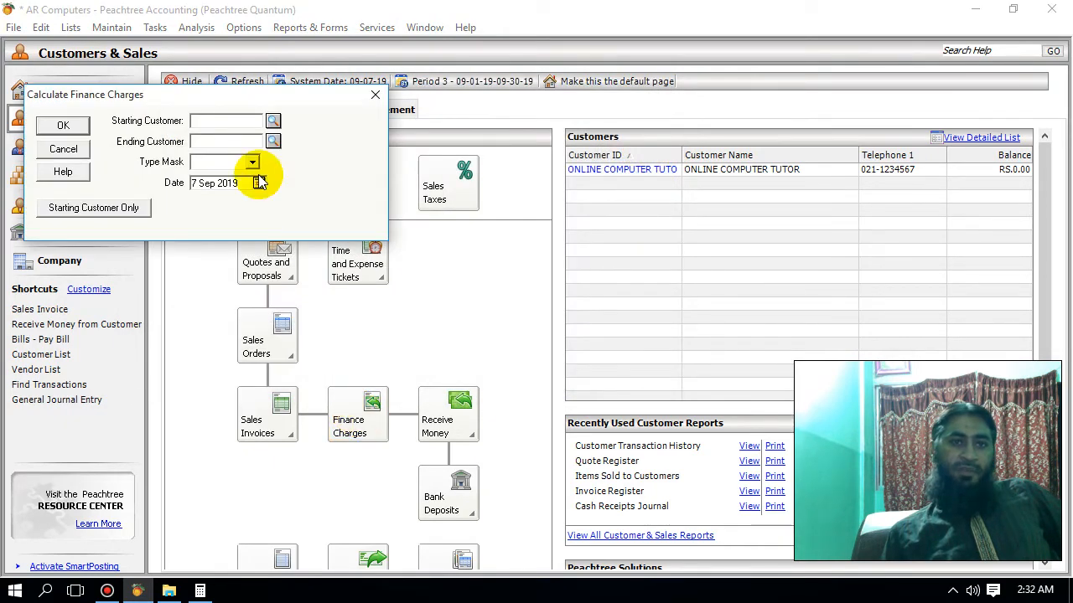
drag(126, 94, 311, 101)
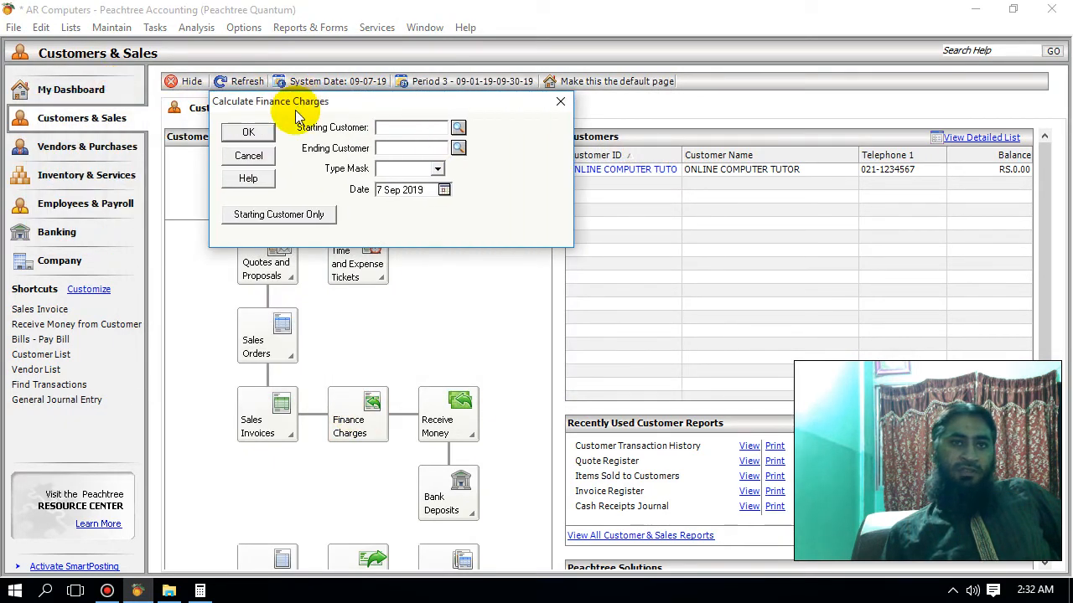
click(265, 134)
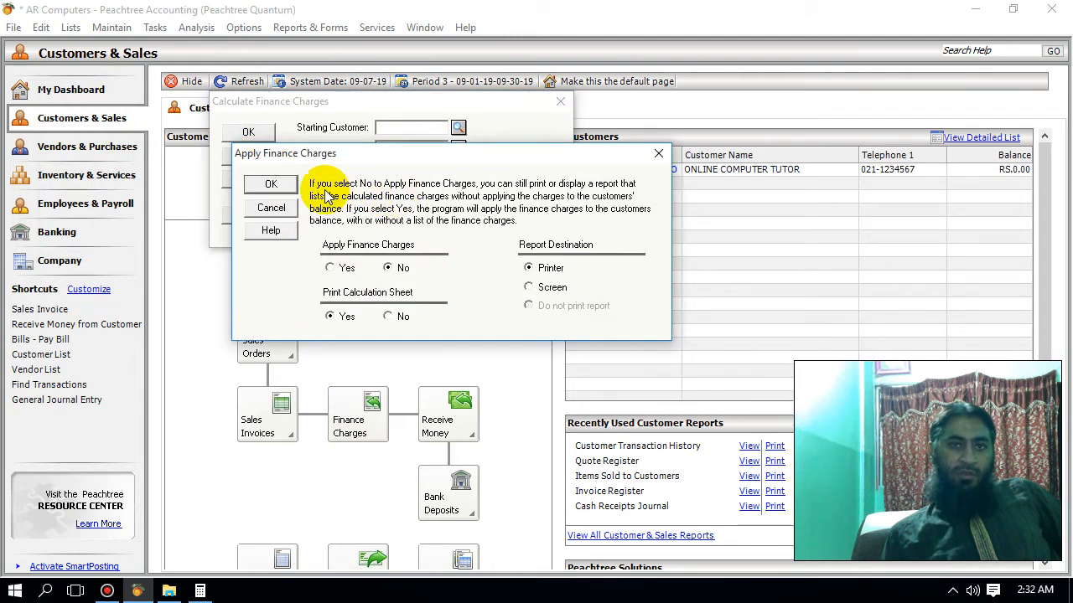
- Choose to apply the finance charges and output the calculation sheet to the screen
key(super+plus)
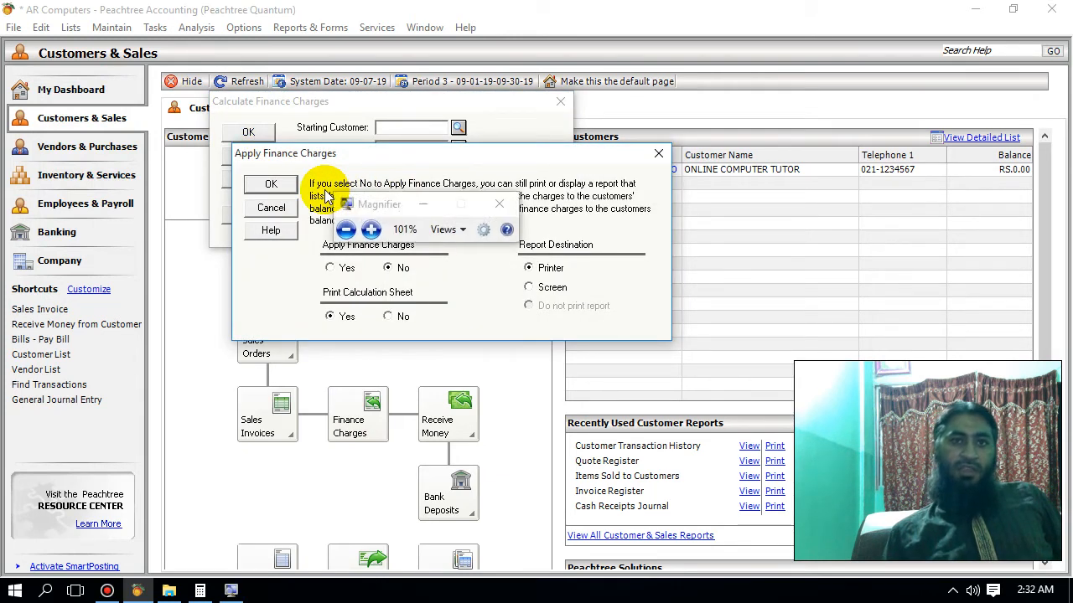
click(372, 228)
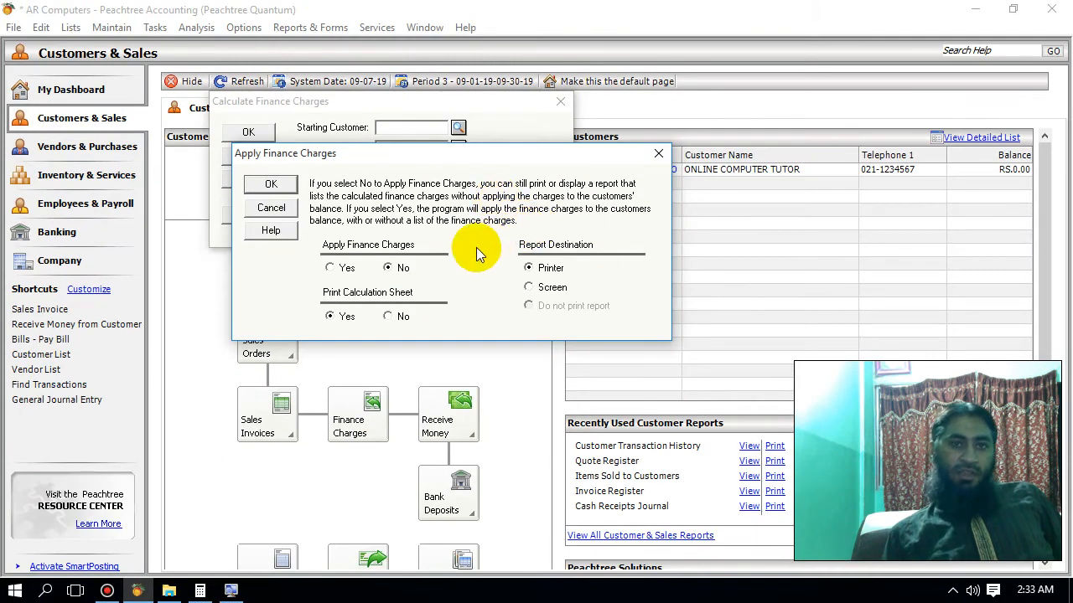
click(348, 270)
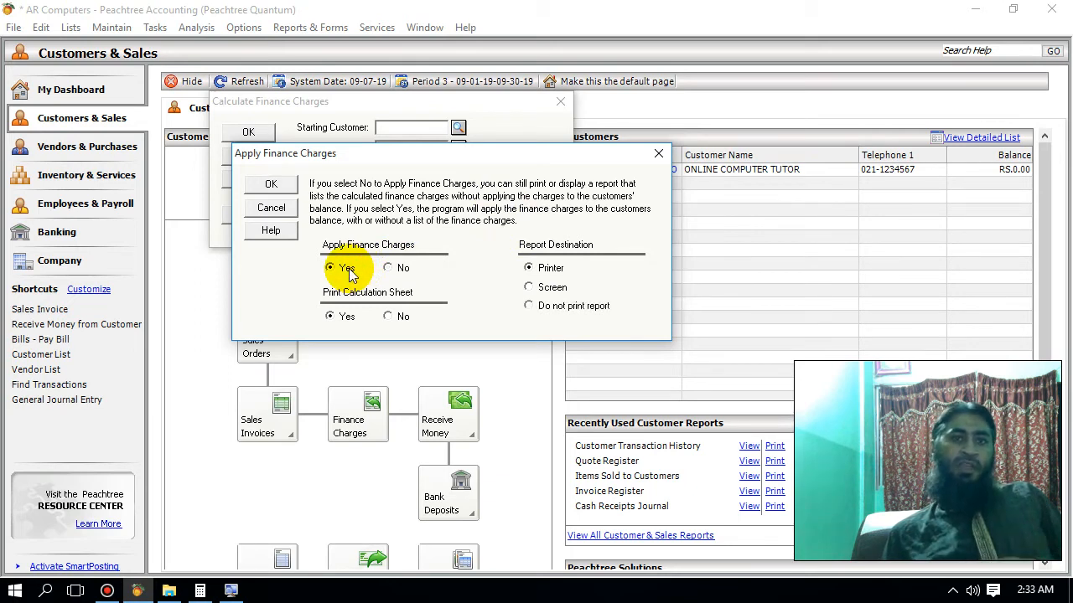
click(405, 274)
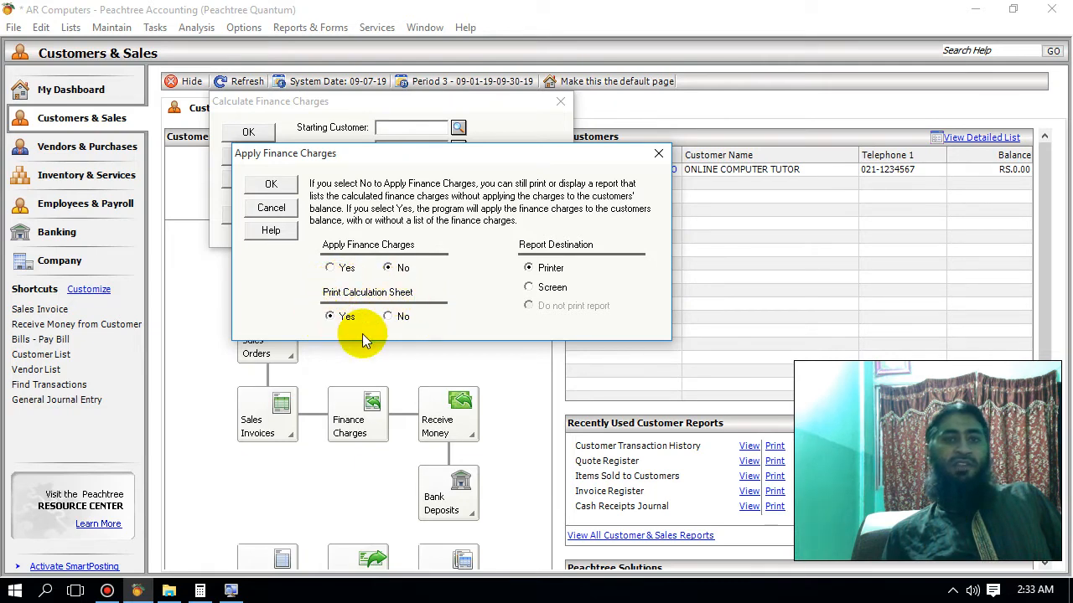
click(346, 271)
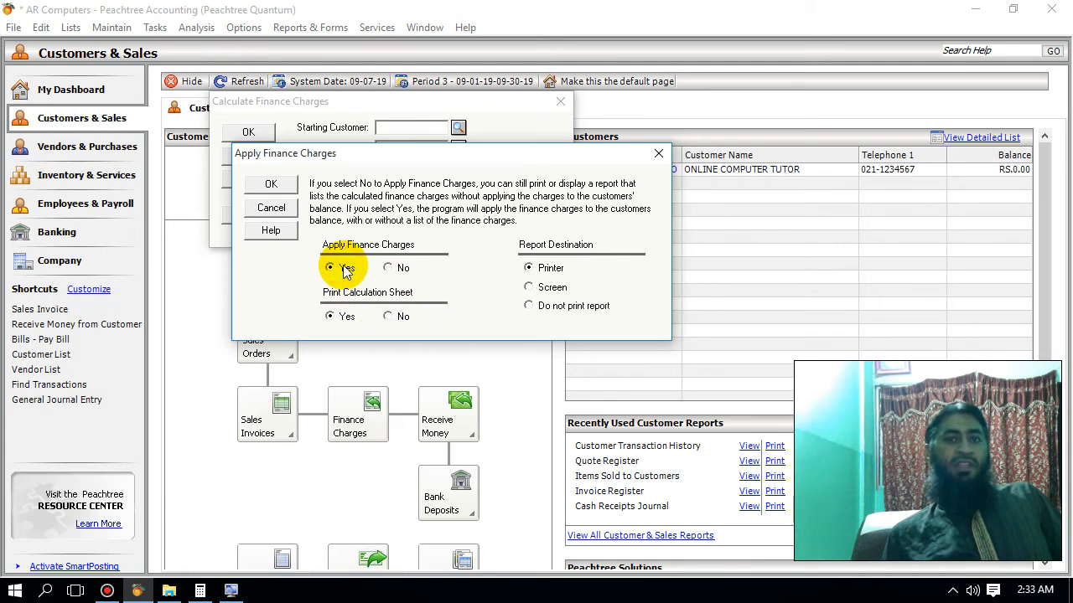
click(555, 274)
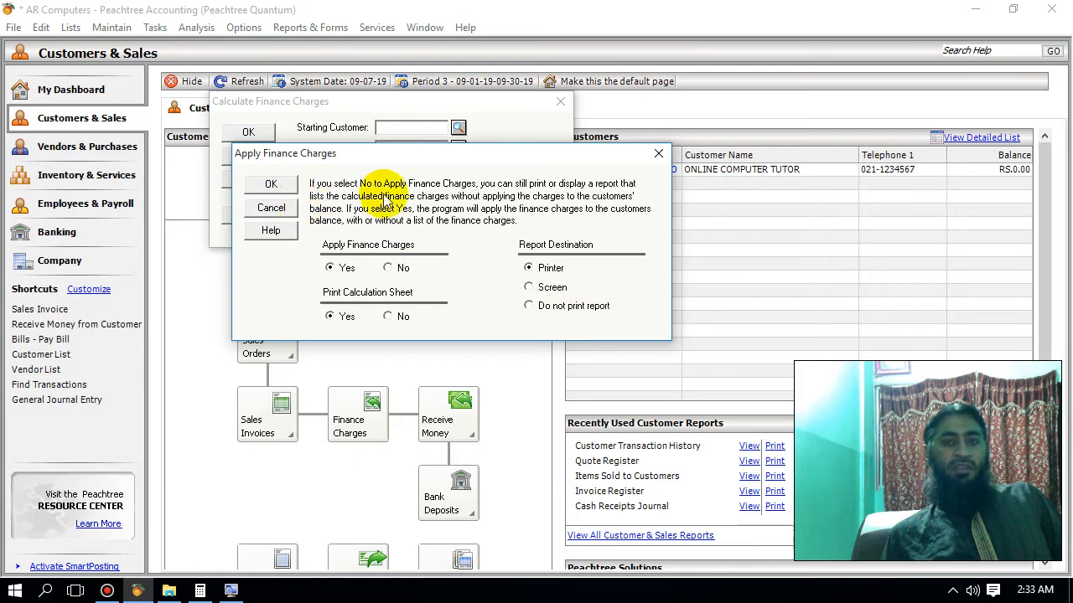
click(552, 289)
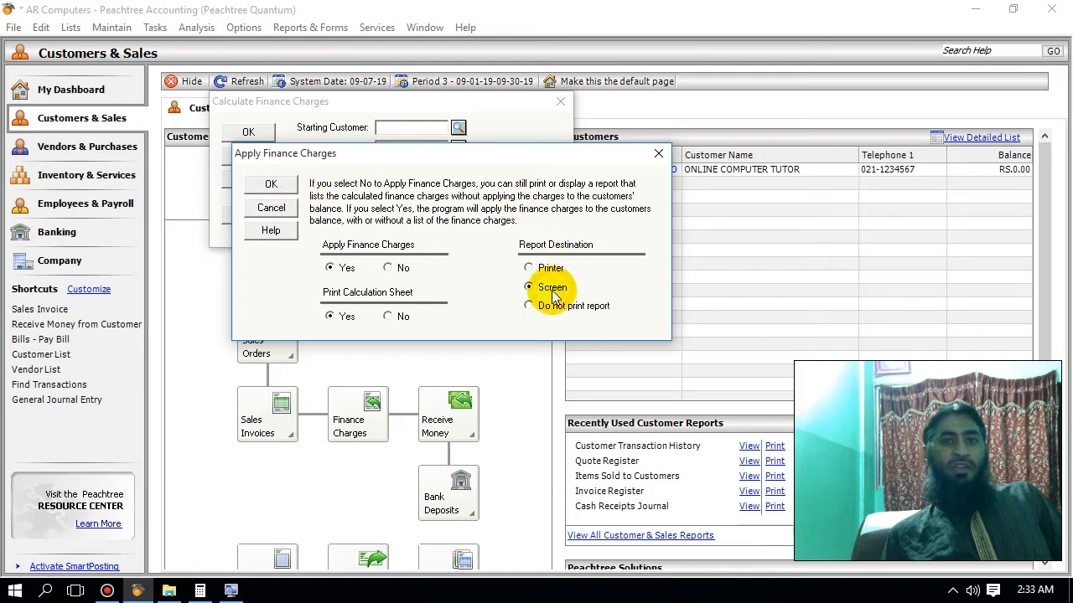
click(270, 185)
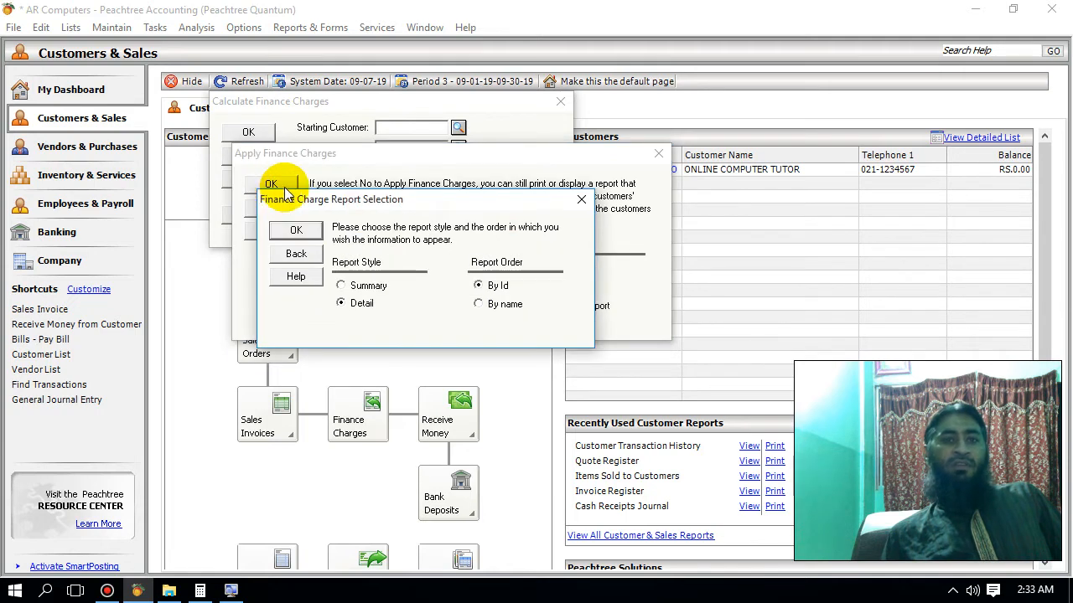
- Generate the finance charge report in Detail style, ordered by Id
click(375, 285)
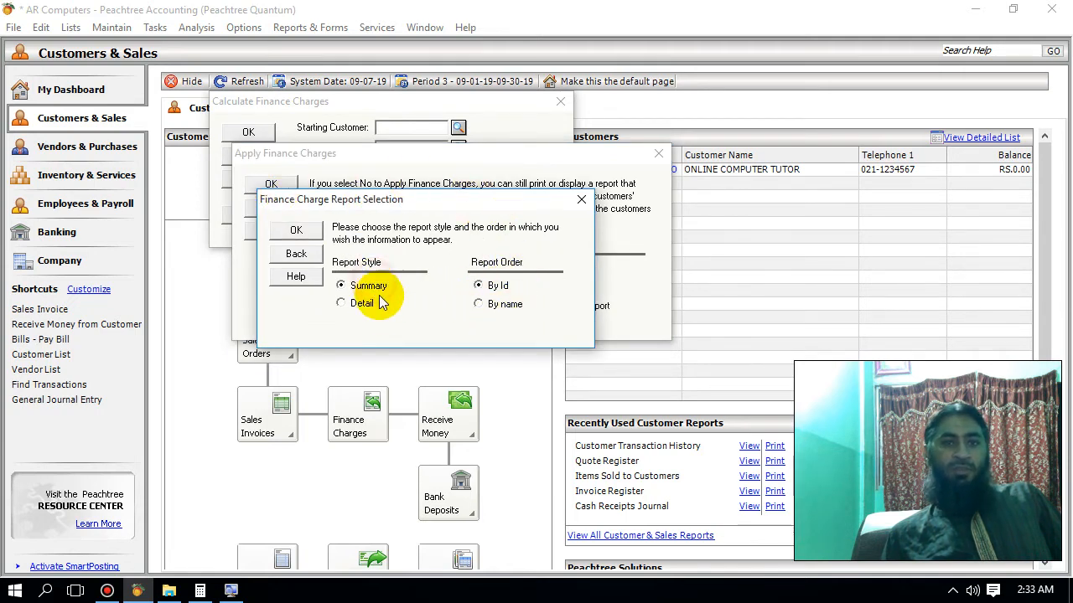
click(369, 307)
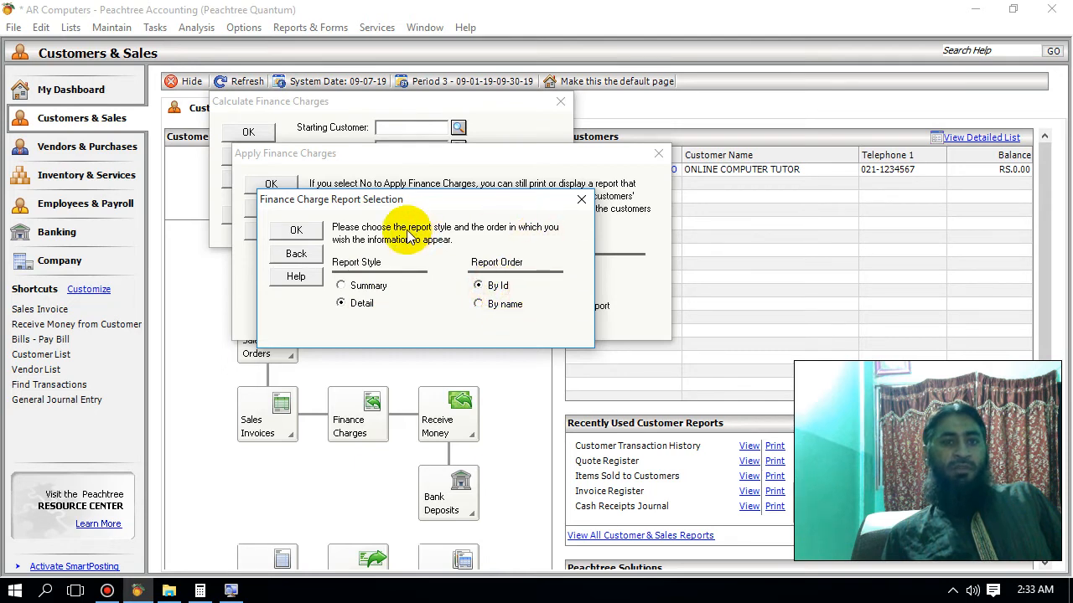
click(298, 233)
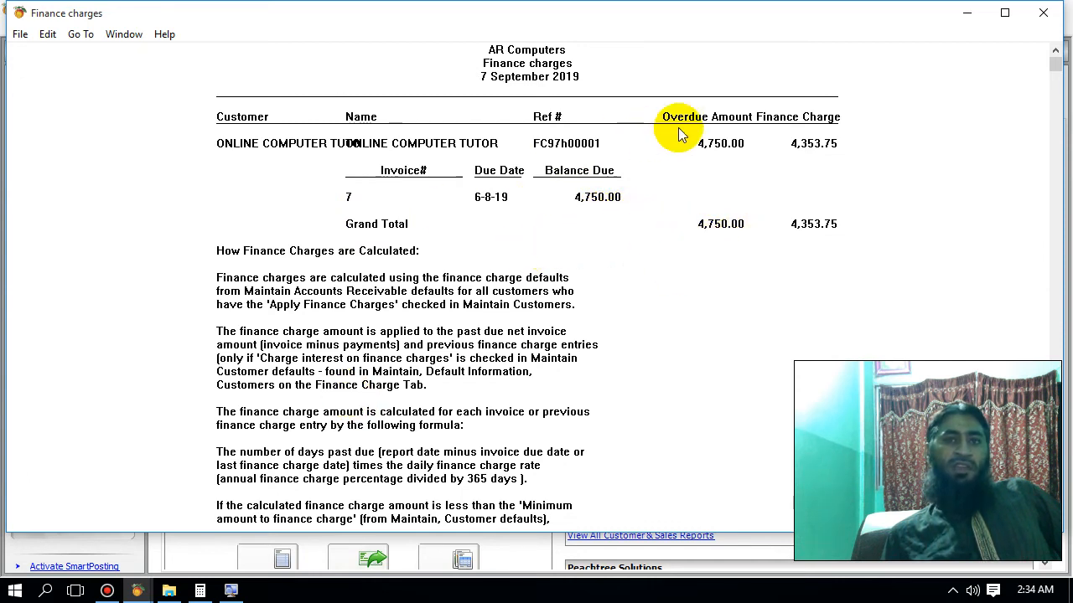
- Close the finance charge report and start a new receipt of money from customer ONLINE COMPUTER TUTOR
click(1043, 16)
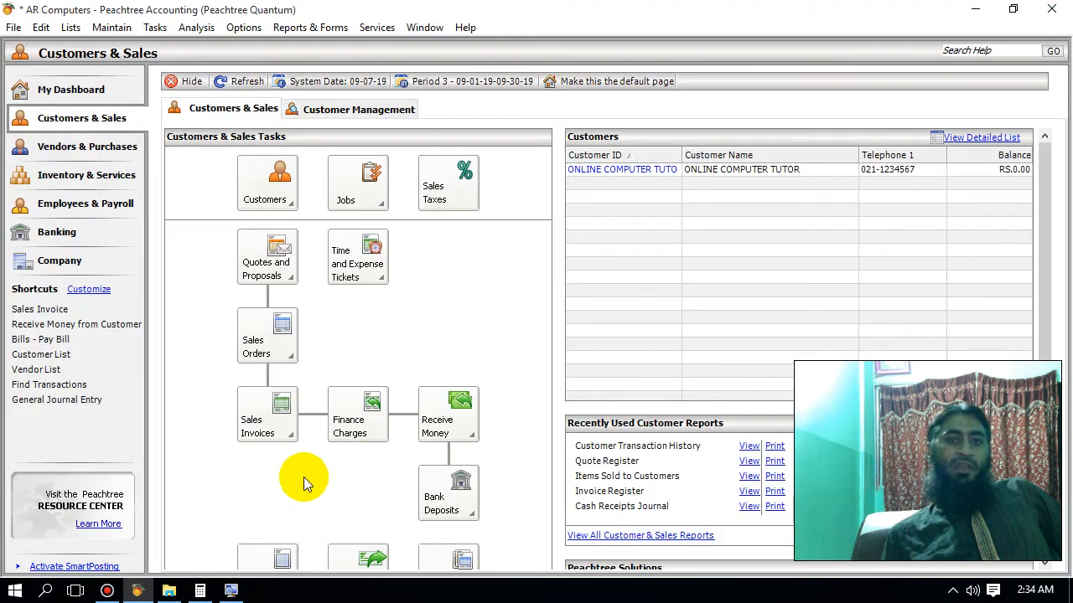
click(448, 411)
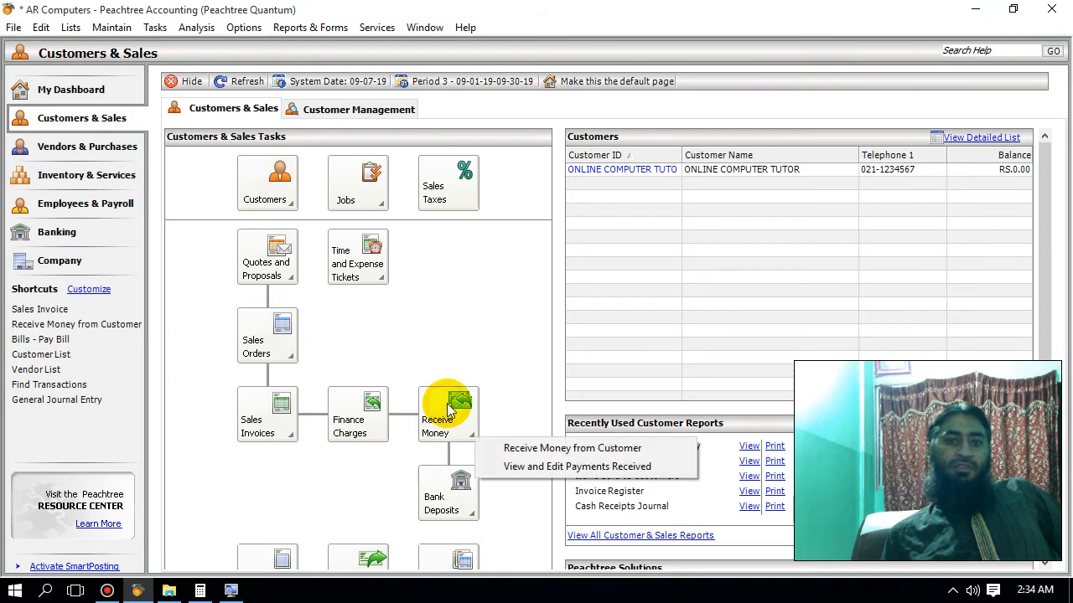
click(528, 450)
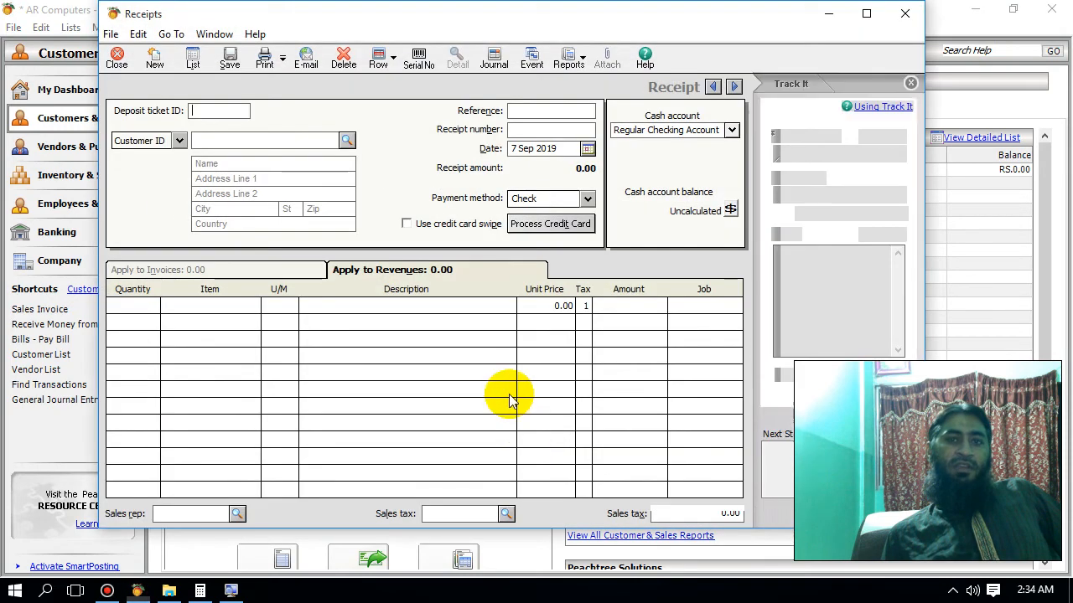
click(346, 141)
click(340, 152)
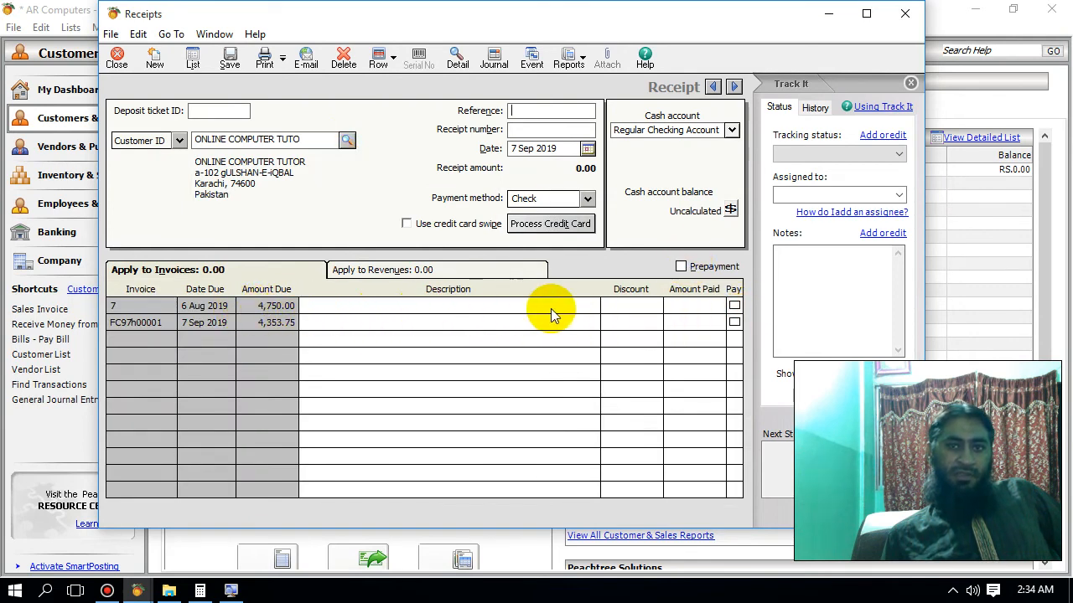
- Mark invoice 7 and finance charge FC97h00001 for payment, with reference 55555 and receipt number 5
click(733, 305)
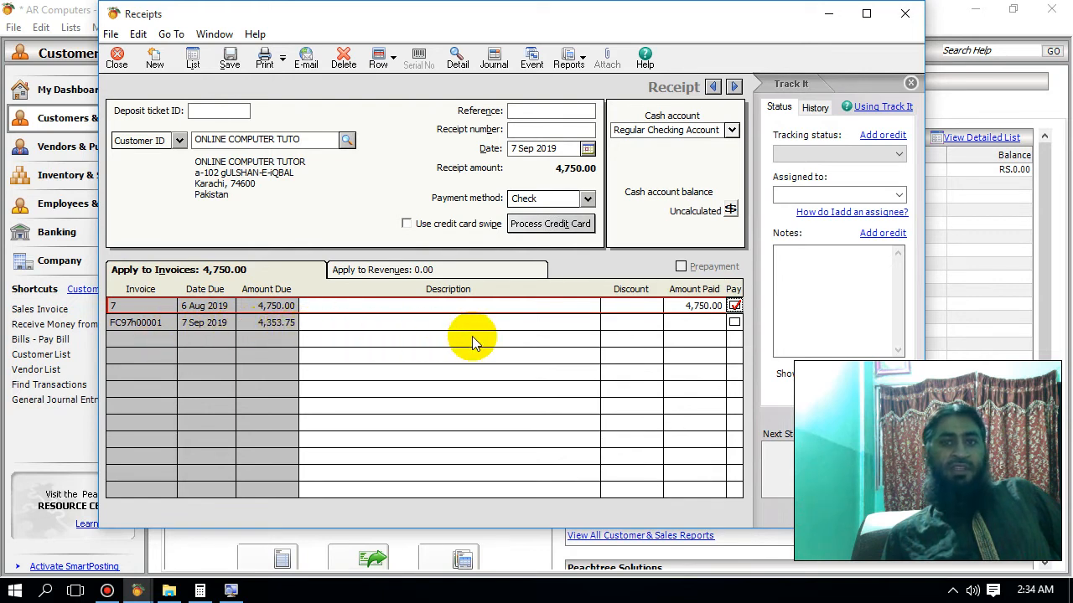
click(734, 324)
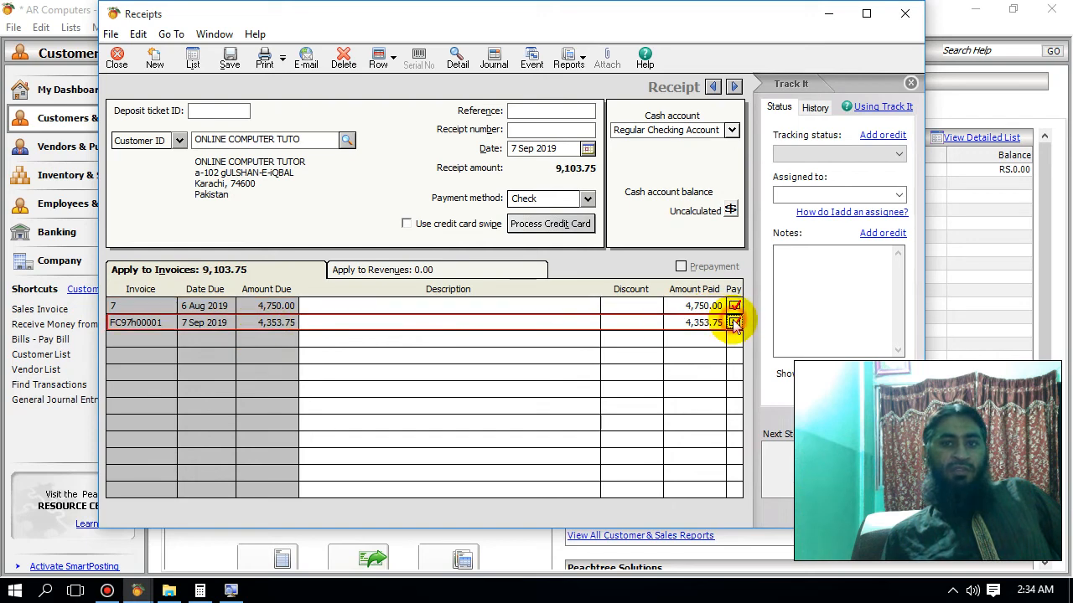
click(590, 113)
text(555)
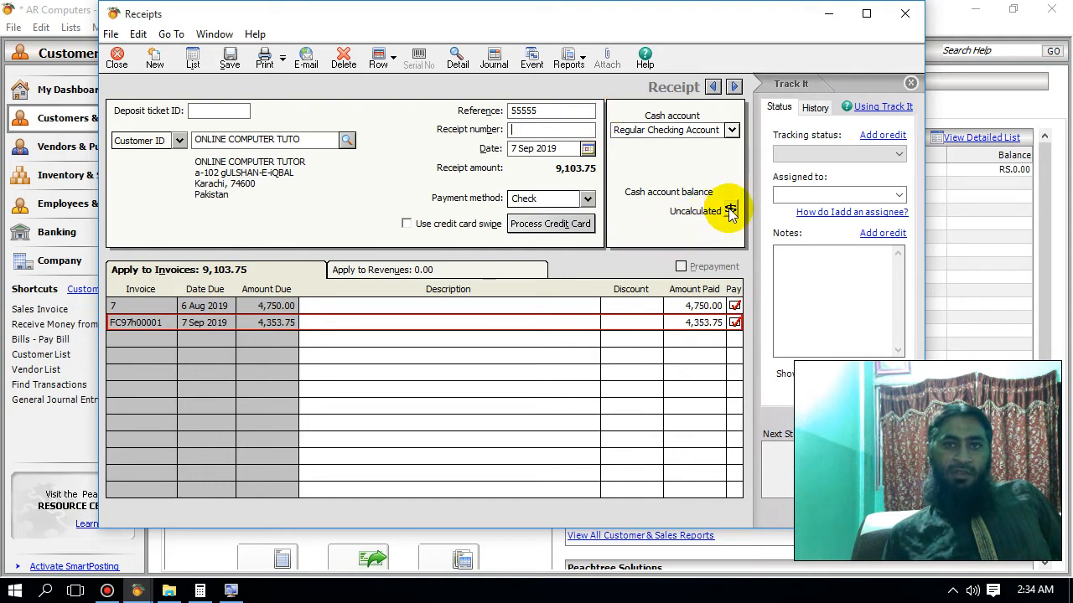
text(5)
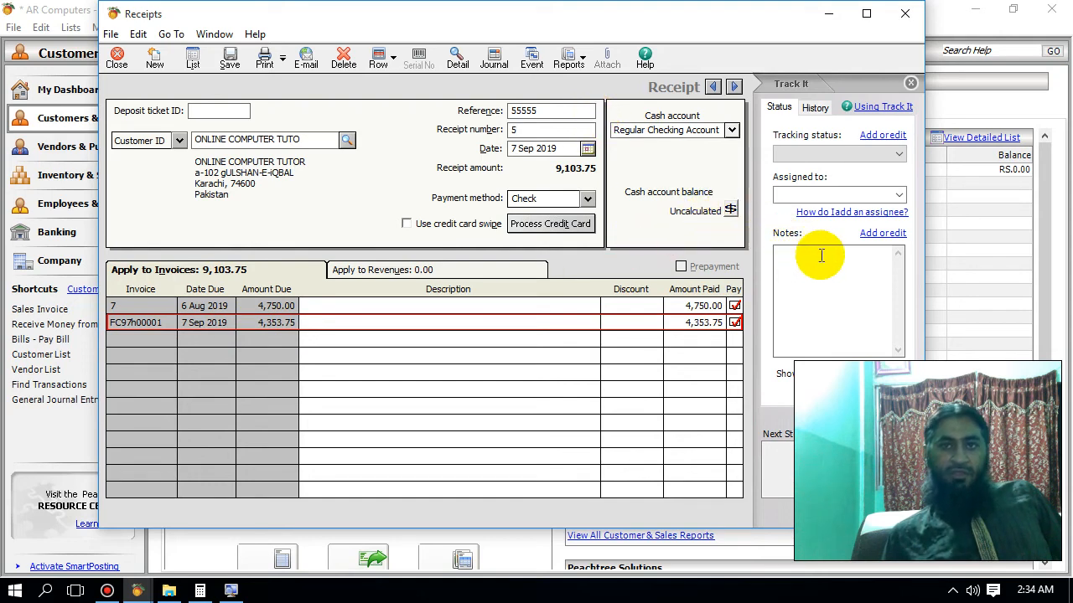
- Set the receipt's cash account to UBL, then save and close the receipt
click(732, 130)
click(727, 166)
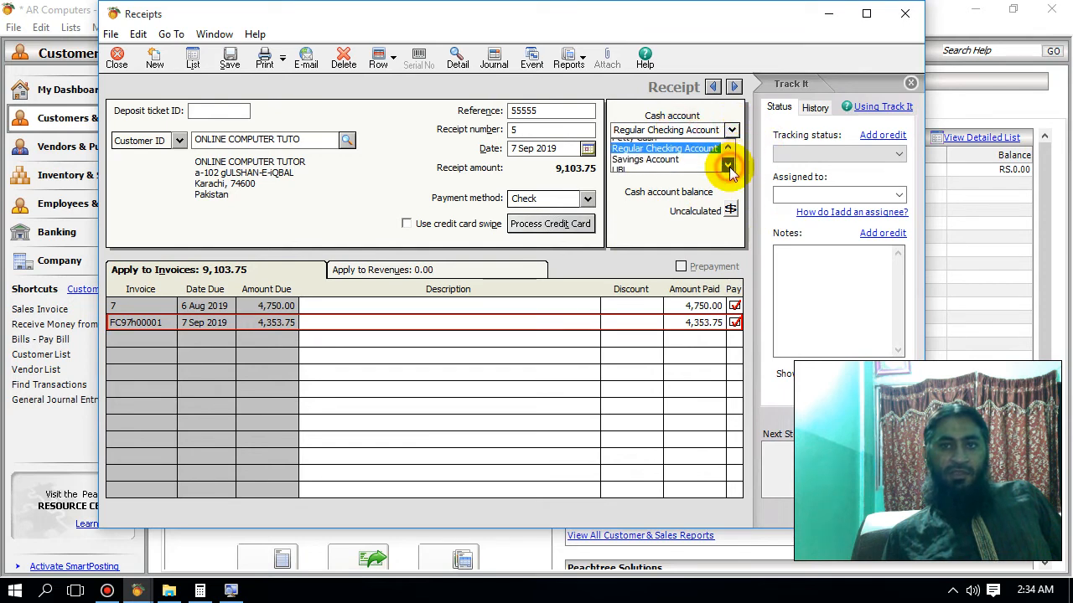
click(728, 165)
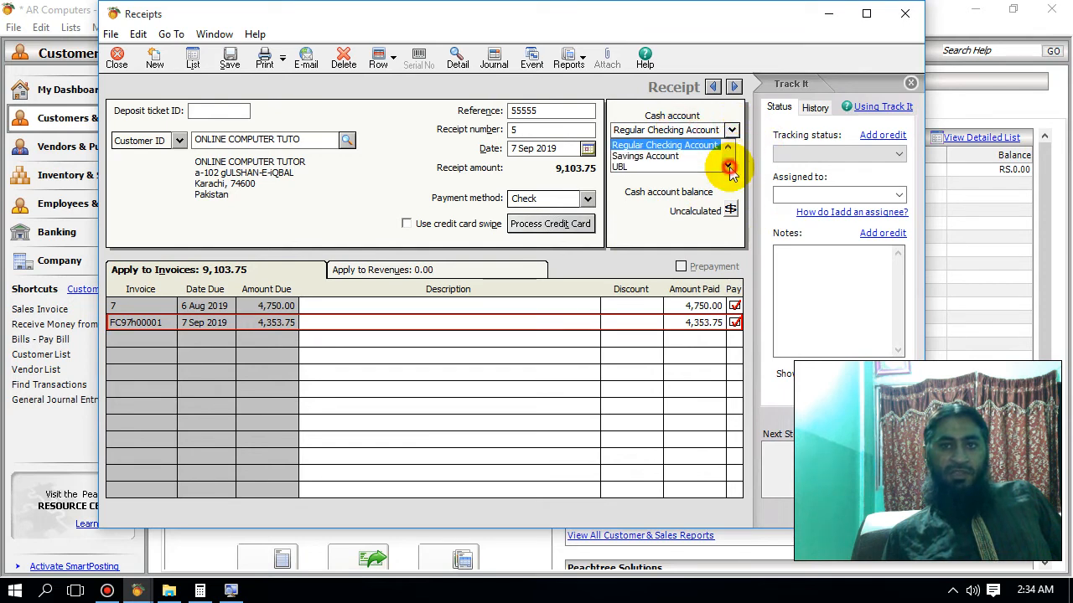
click(624, 166)
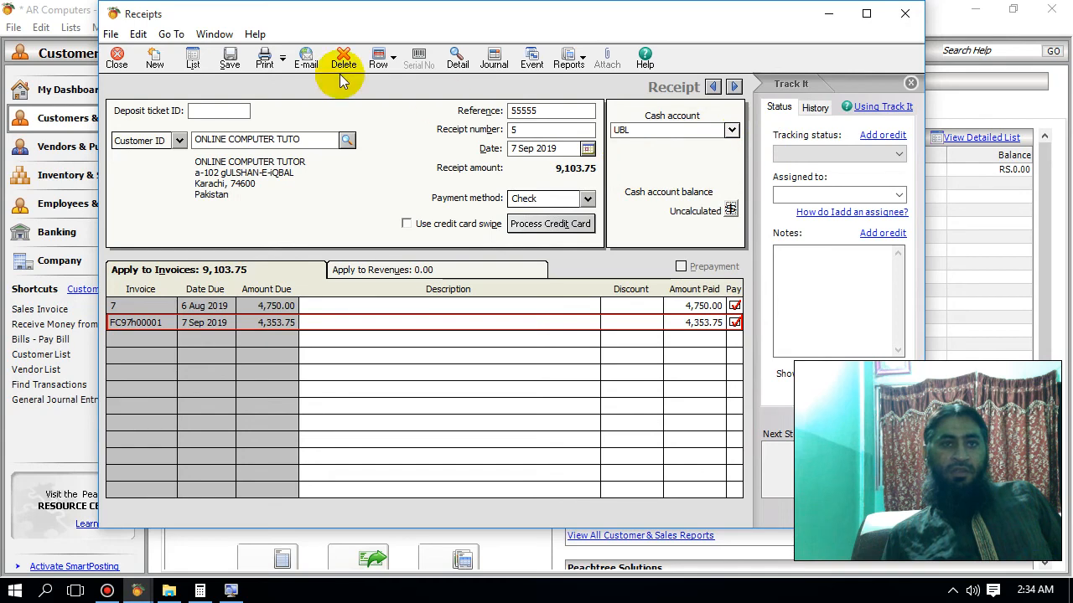
click(228, 63)
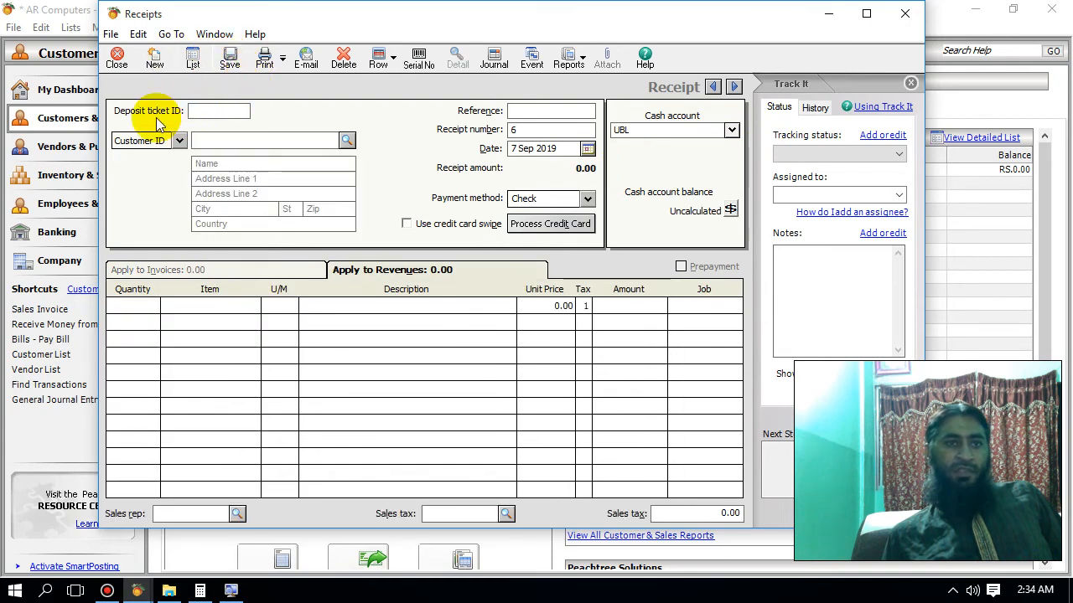
click(116, 59)
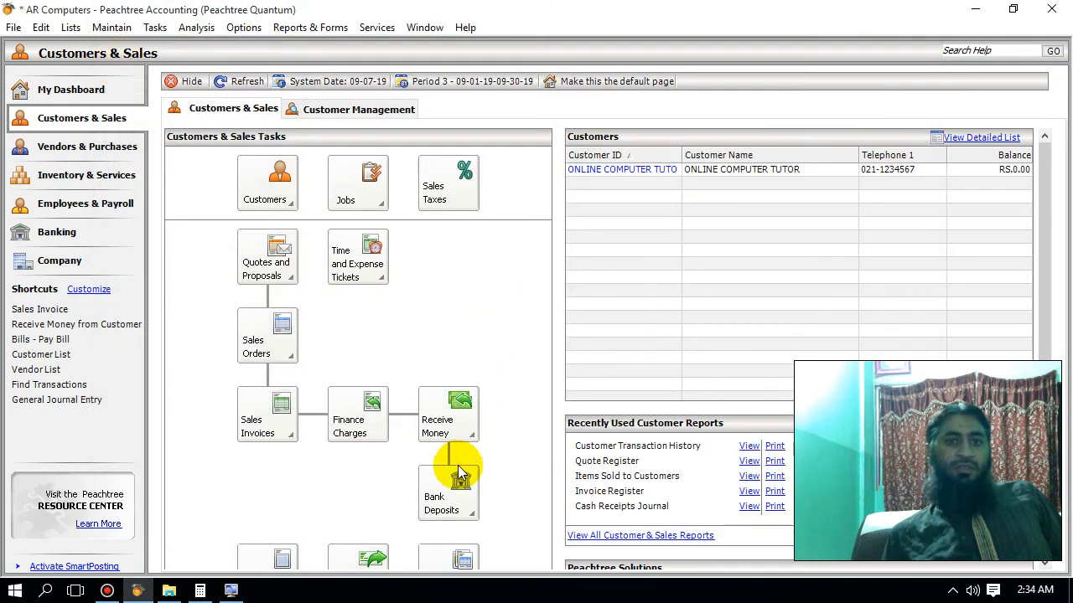
- Create a new bank deposit for the UBL account and include the ONLINE COMPUTER TUTOR check in it
click(456, 510)
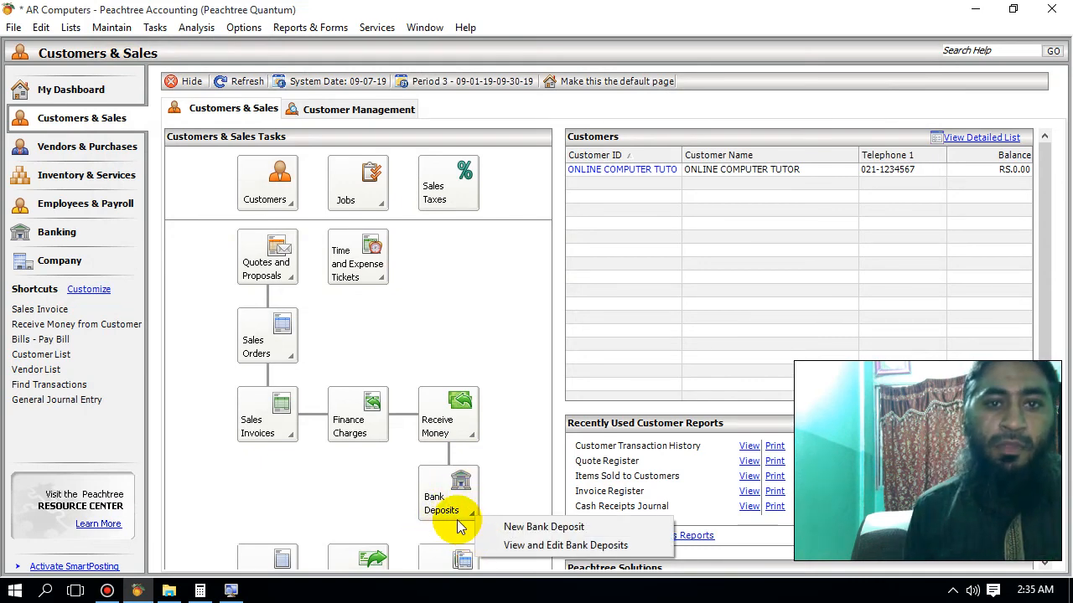
click(495, 527)
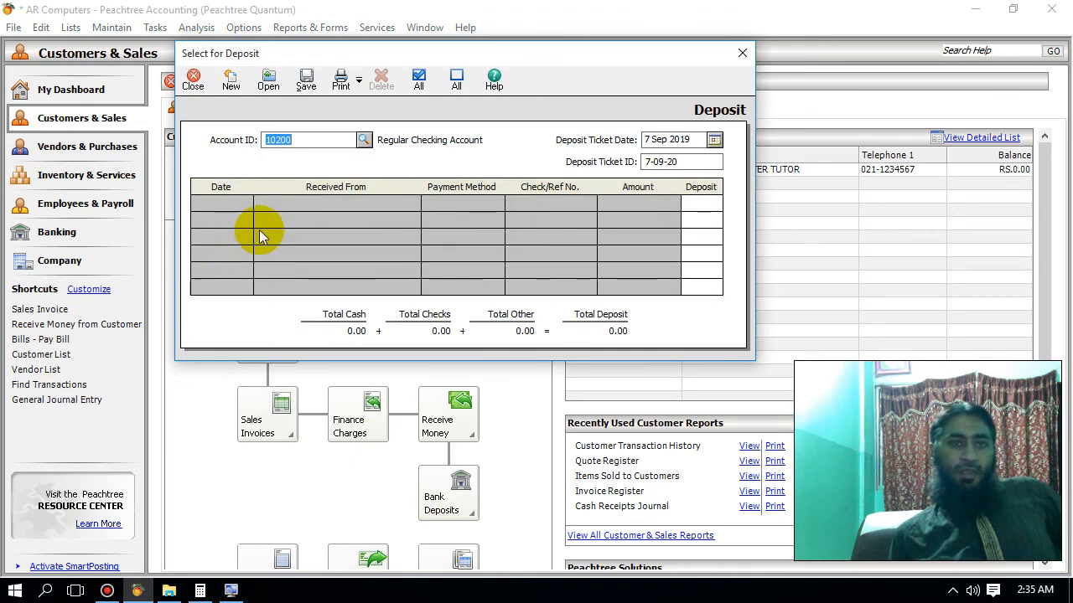
click(364, 140)
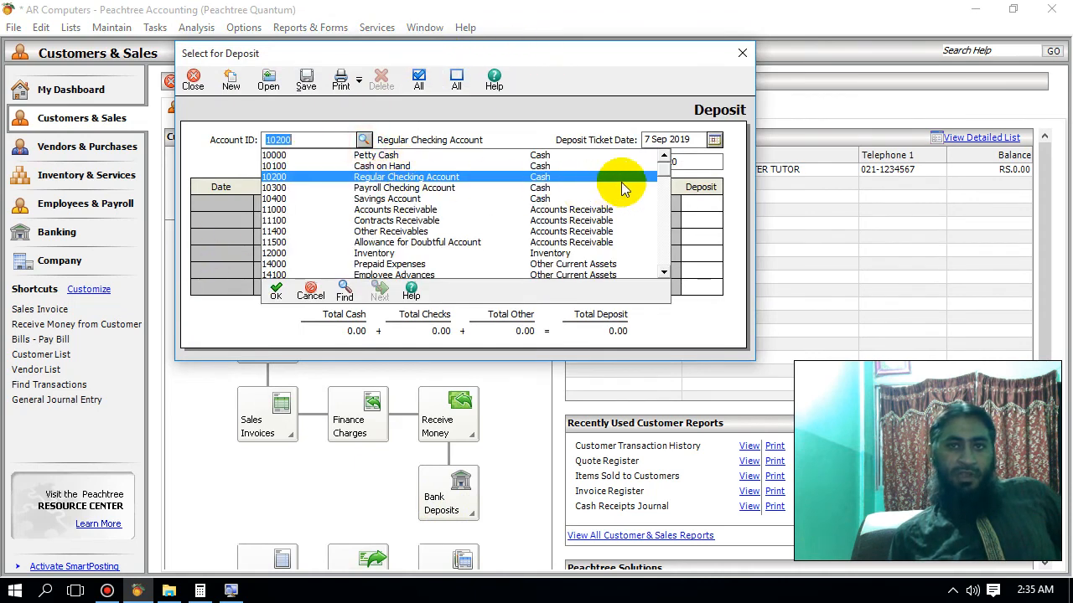
drag(677, 175, 671, 276)
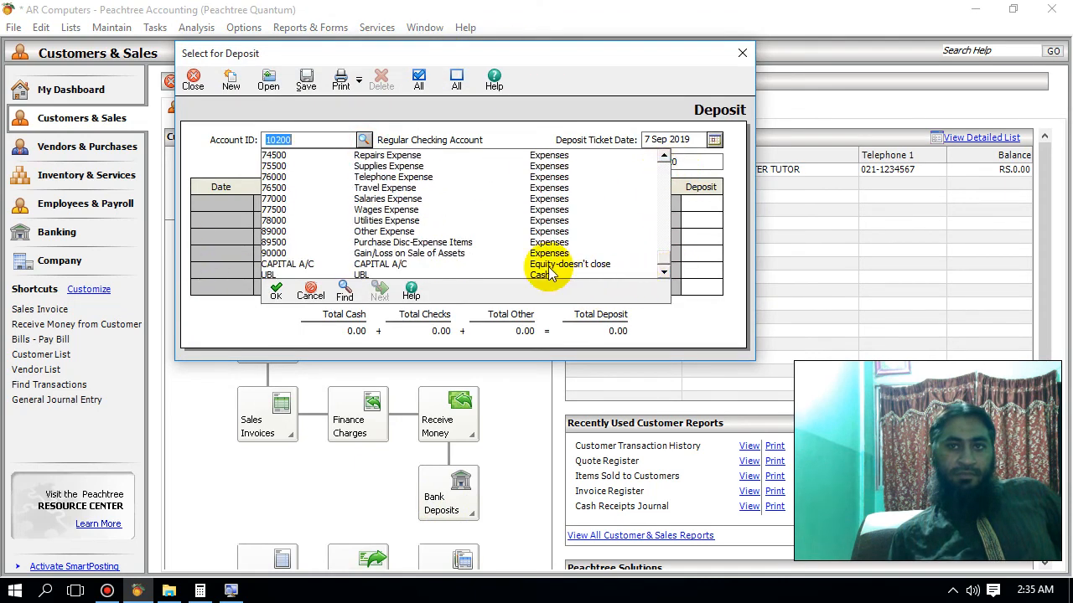
click(663, 273)
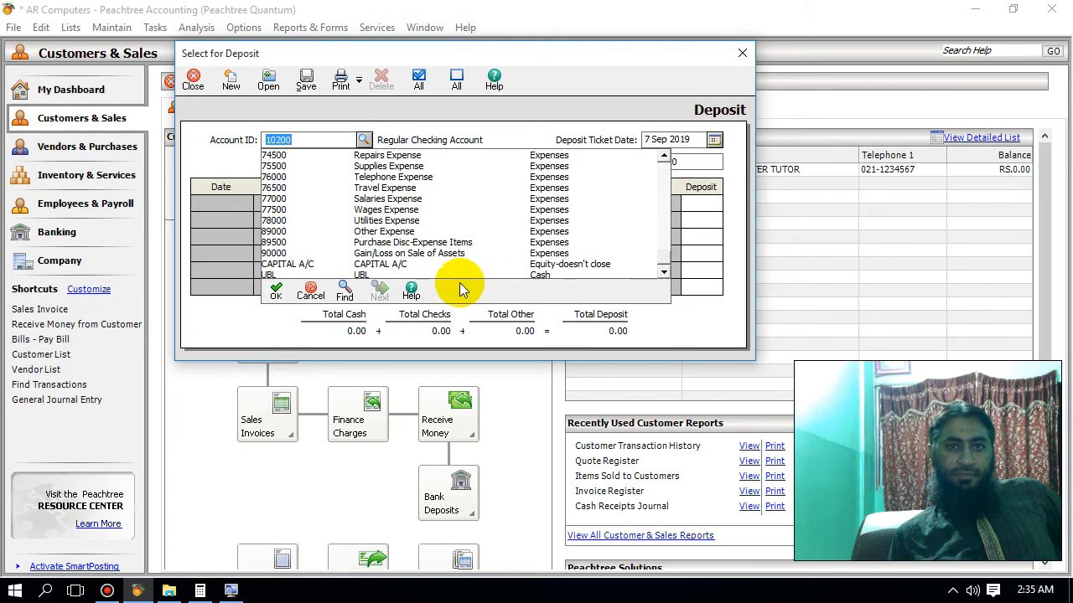
double_click(536, 275)
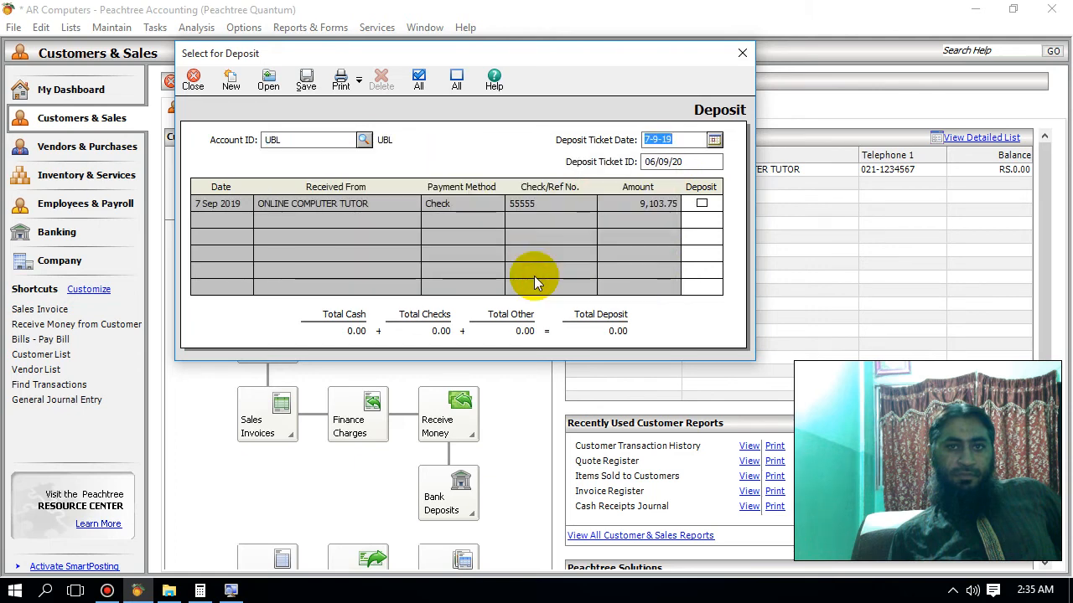
click(703, 204)
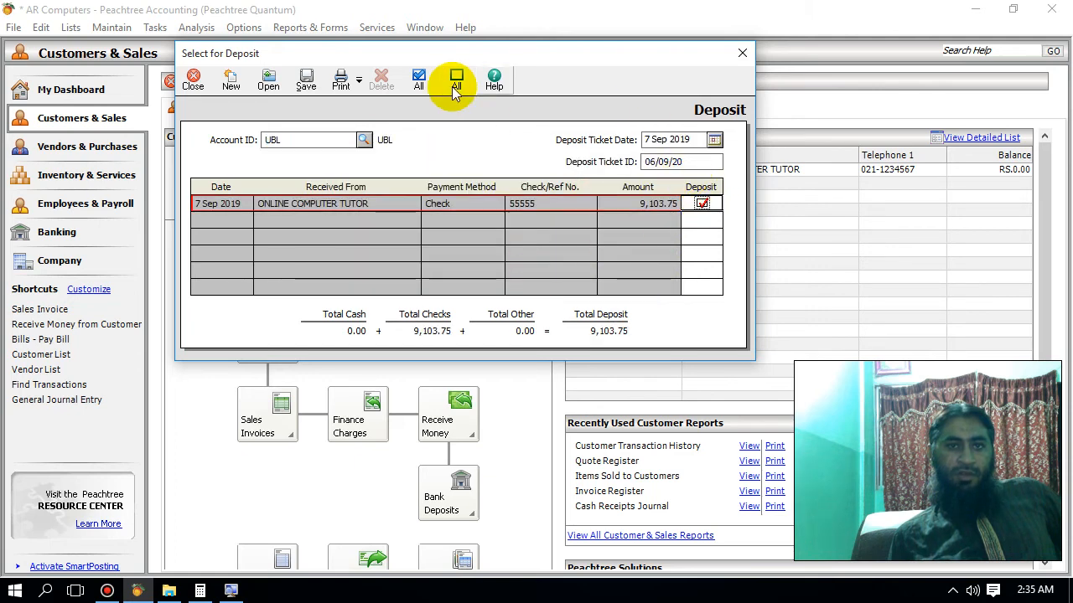
- Set the deposit ticket ID to 07/09/19, then save the deposit and close its window
click(651, 161)
key(Delete)
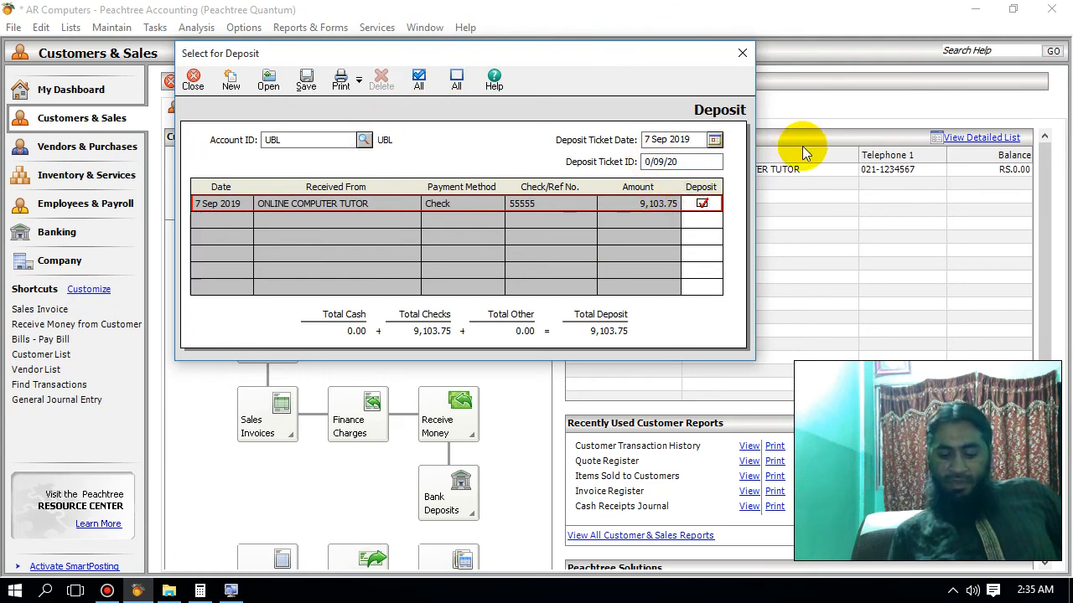
text(7)
click(695, 162)
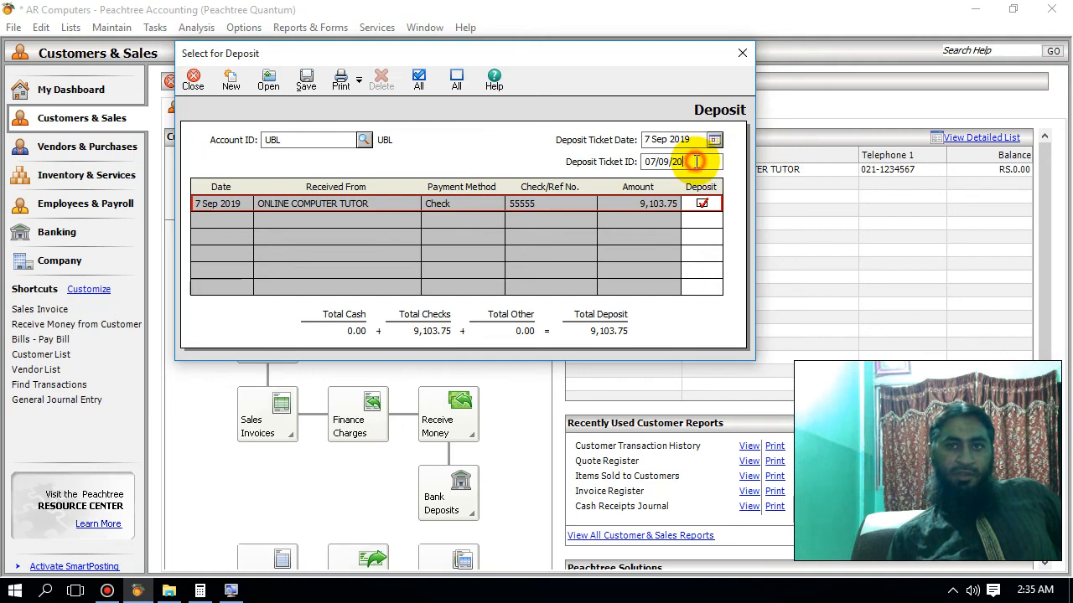
text(1)
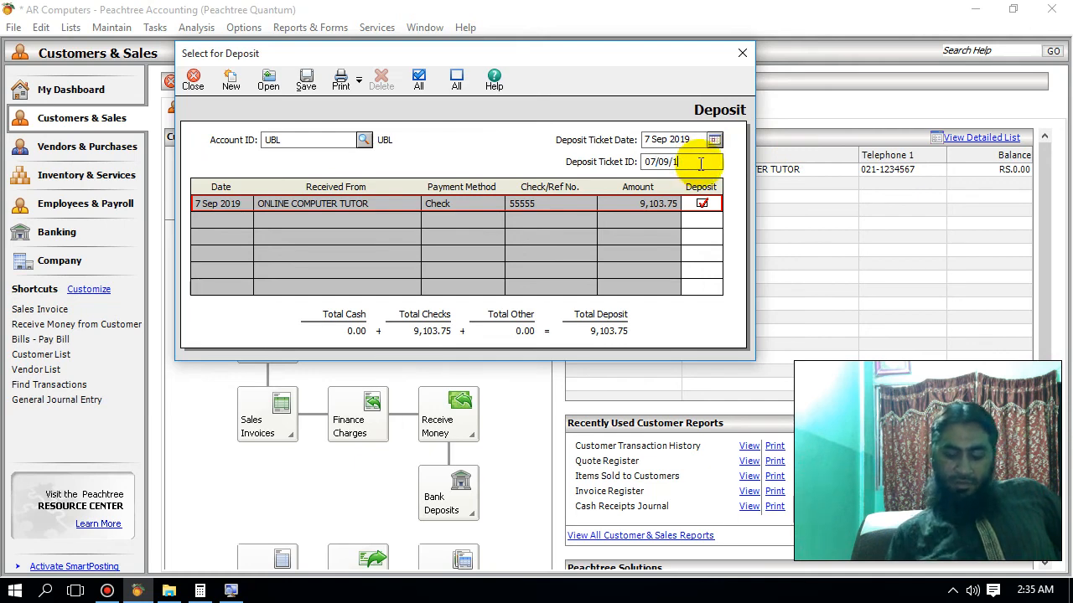
text(9)
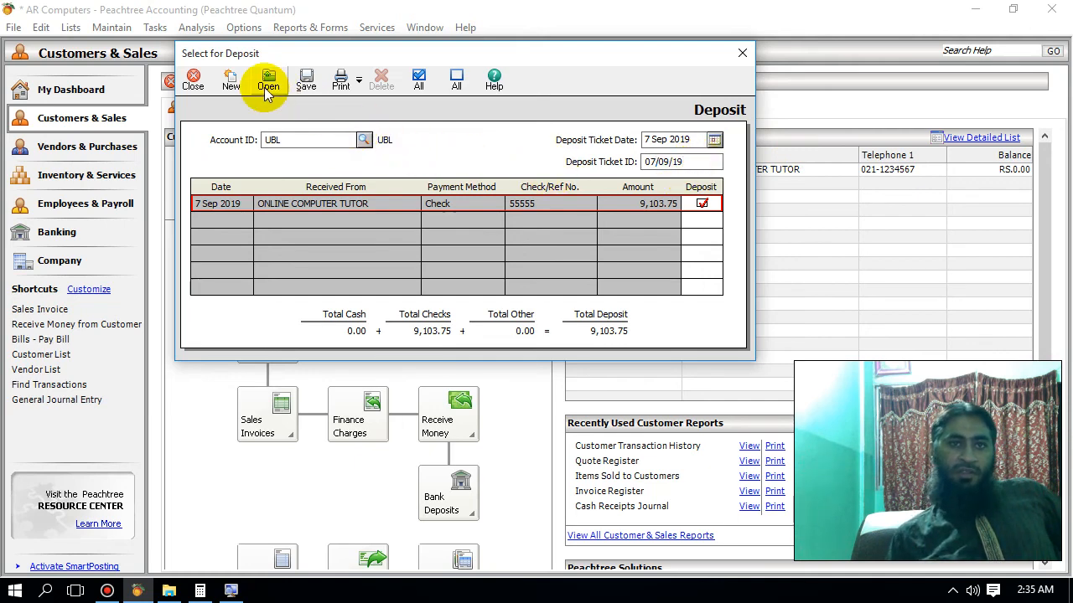
click(306, 83)
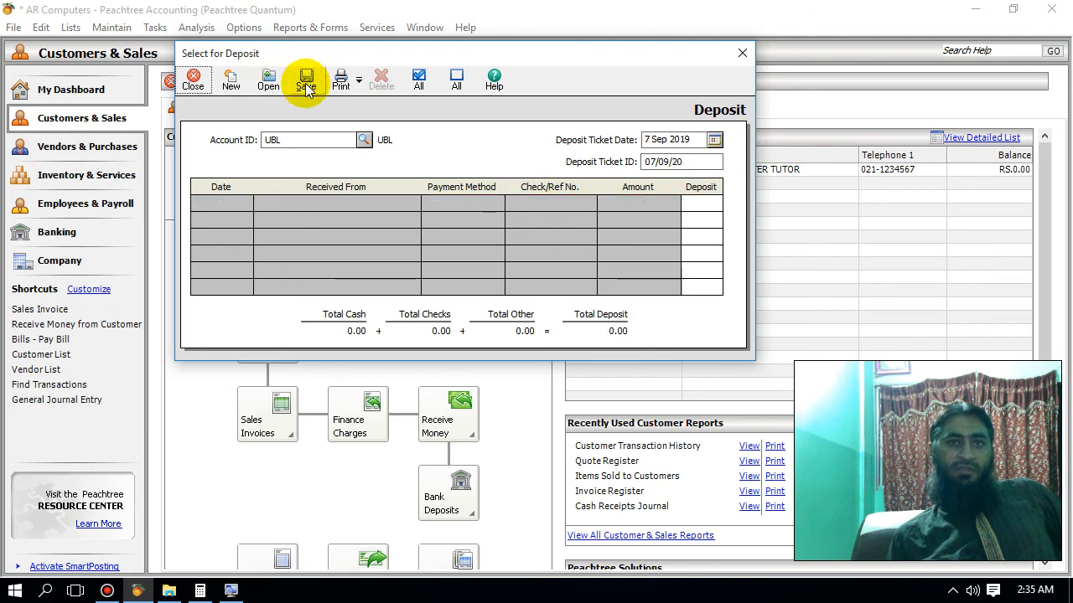
click(191, 79)
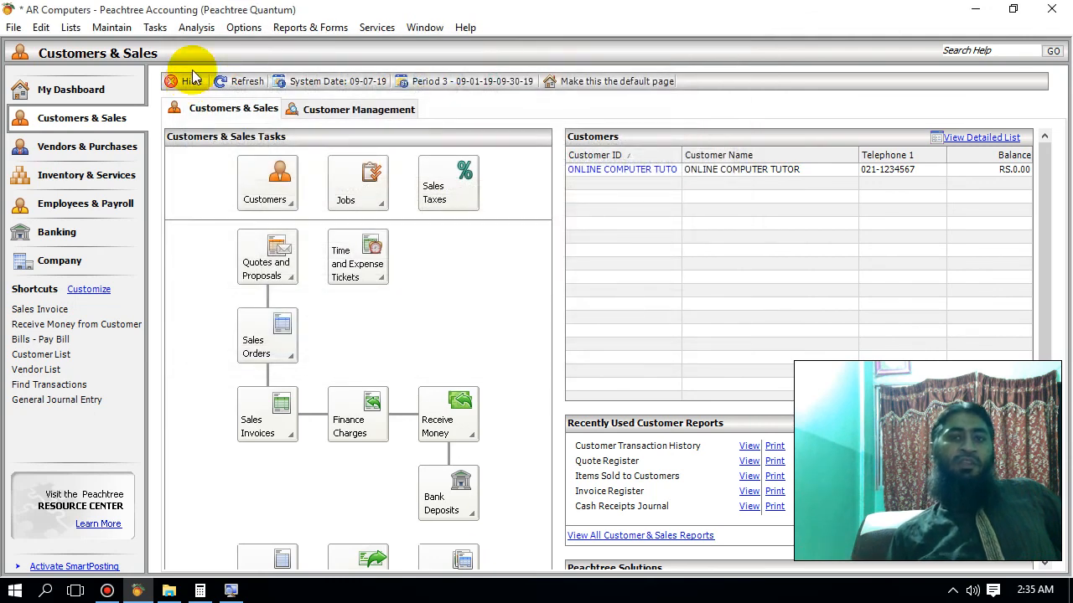